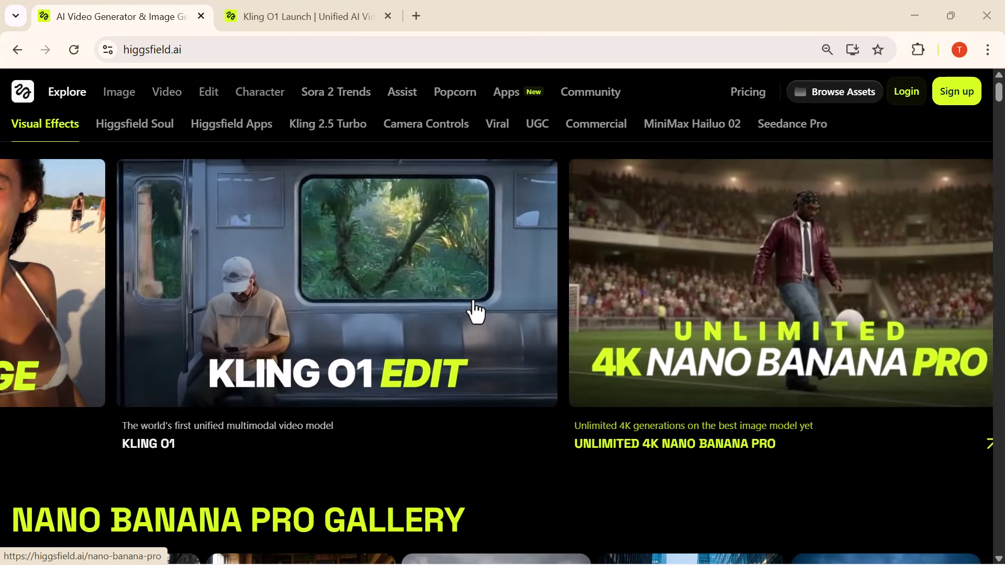
# - Browse the Higgsfield home page gallery, then move to the Kling O1 launch tab
pyautogui.scroll(-8, 476, 311)
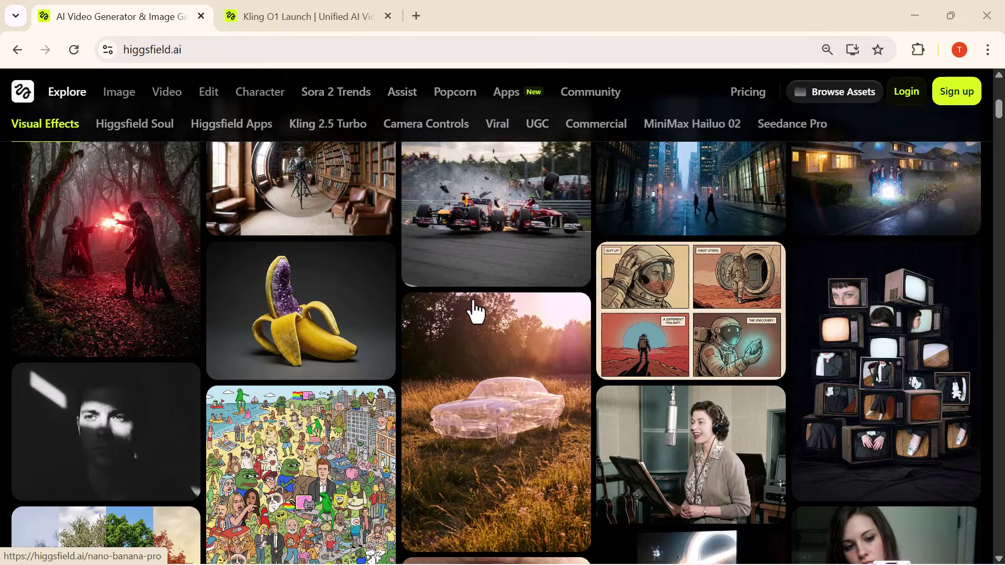
pyautogui.scroll(-2, 477, 311)
pyautogui.scroll(-10, 476, 311)
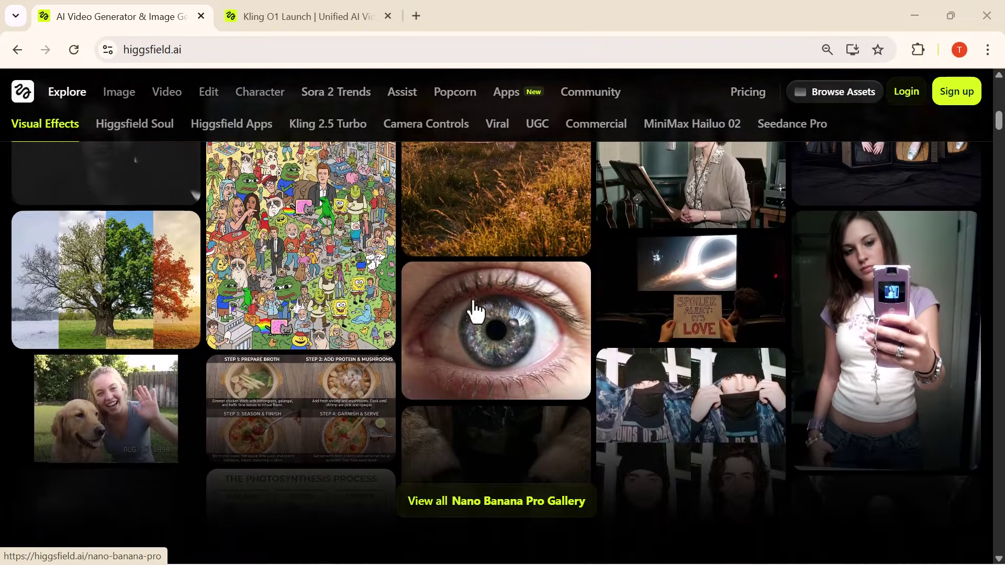
pyautogui.scroll(-6, 476, 315)
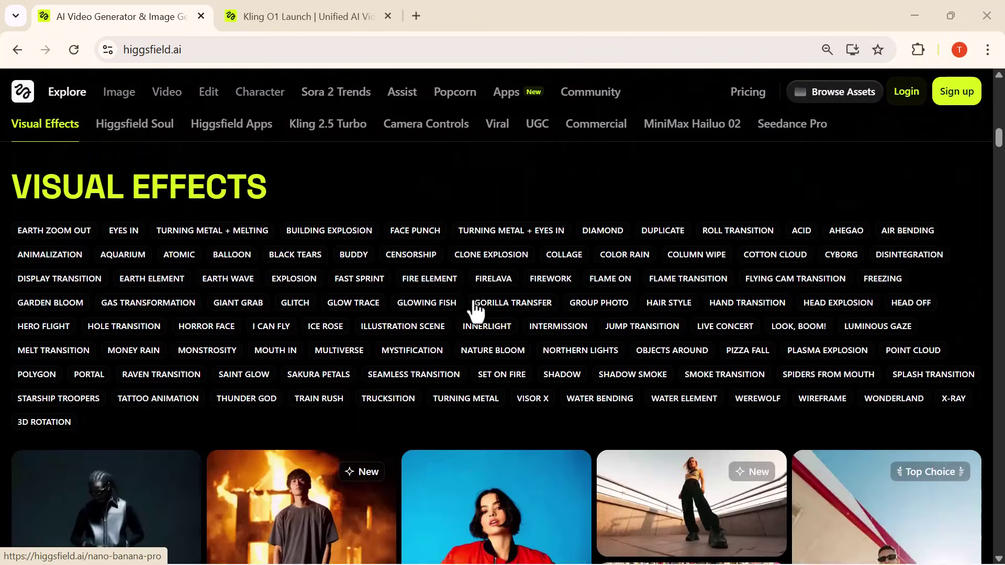
pyautogui.hotkey('ctrl', 'Tab')
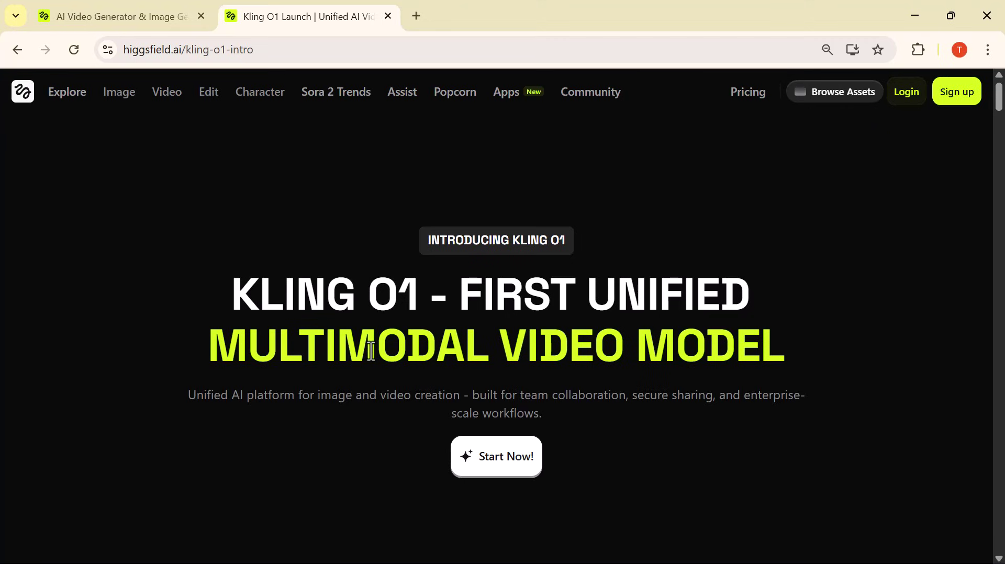
pyautogui.scroll(-5, 371, 351)
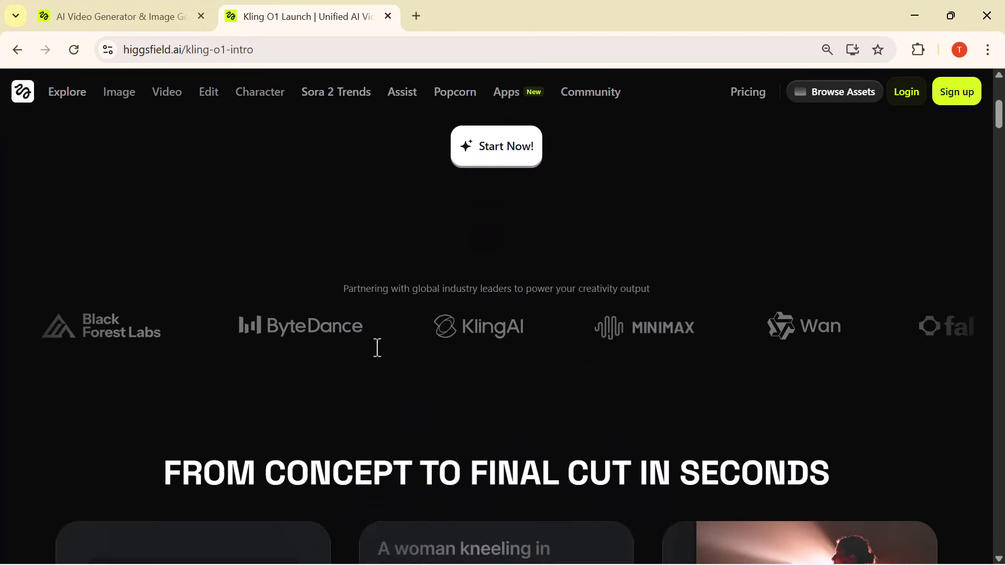
pyautogui.scroll(-3, 377, 348)
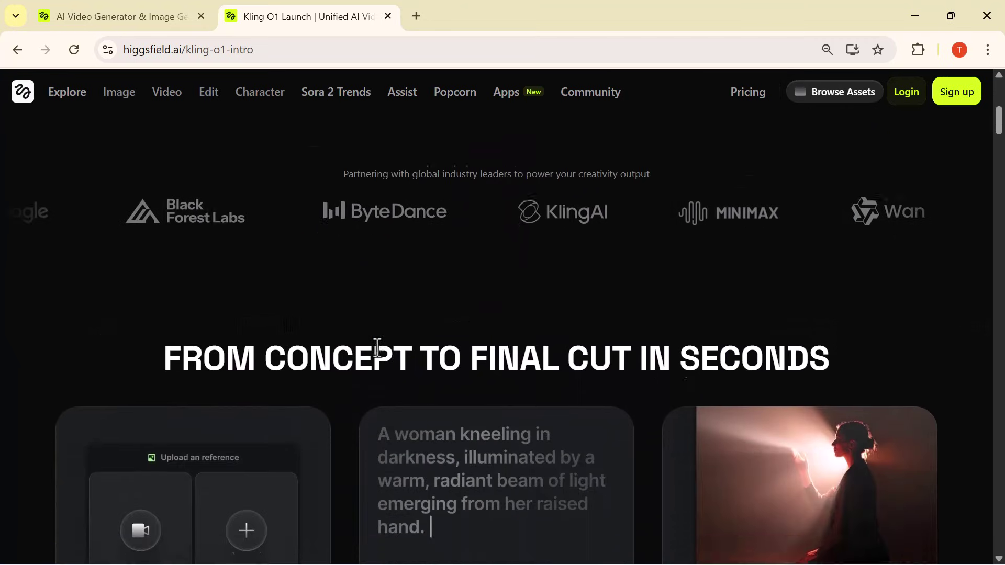
pyautogui.scroll(-2, 377, 348)
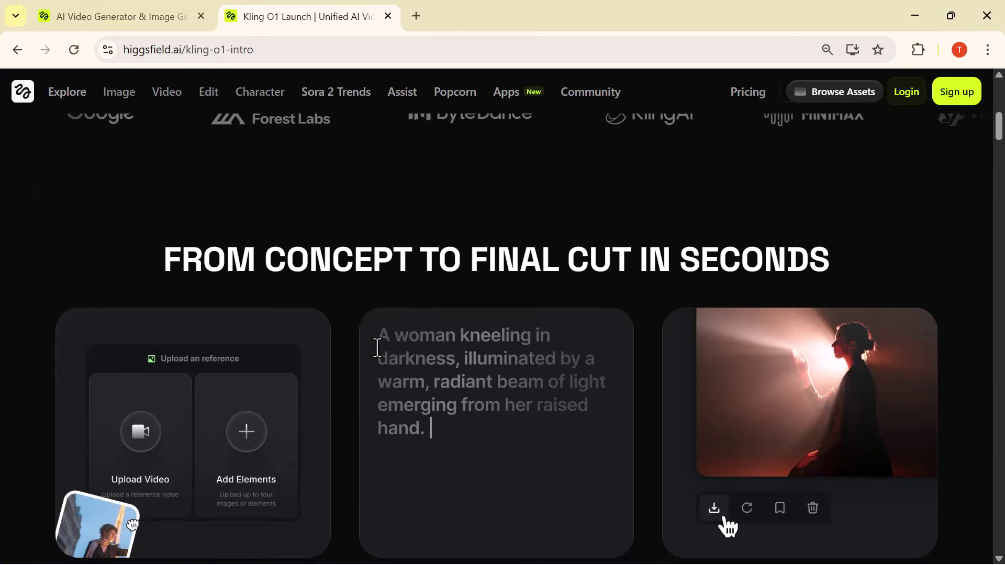
pyautogui.scroll(-2, 377, 349)
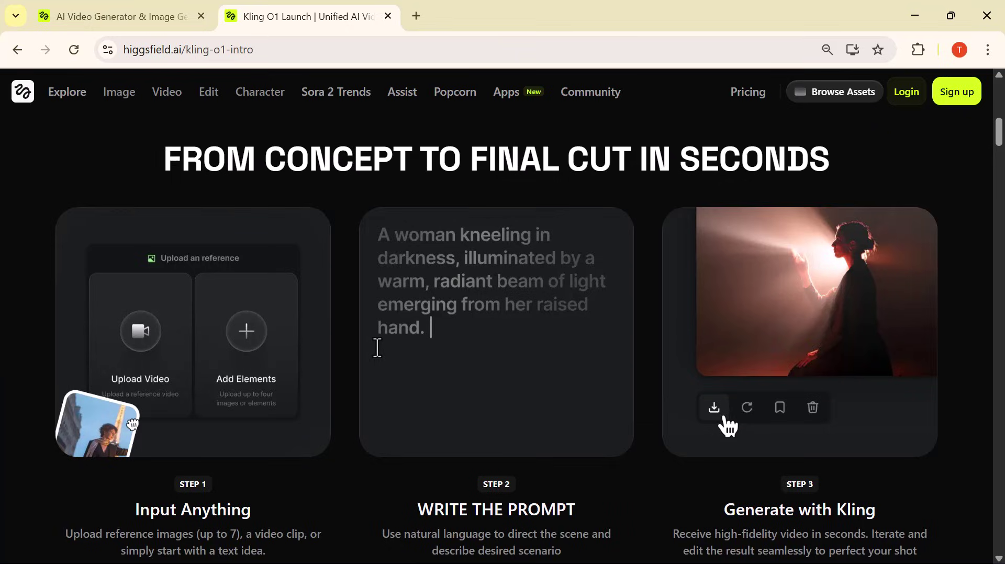
pyautogui.scroll(-3, 377, 348)
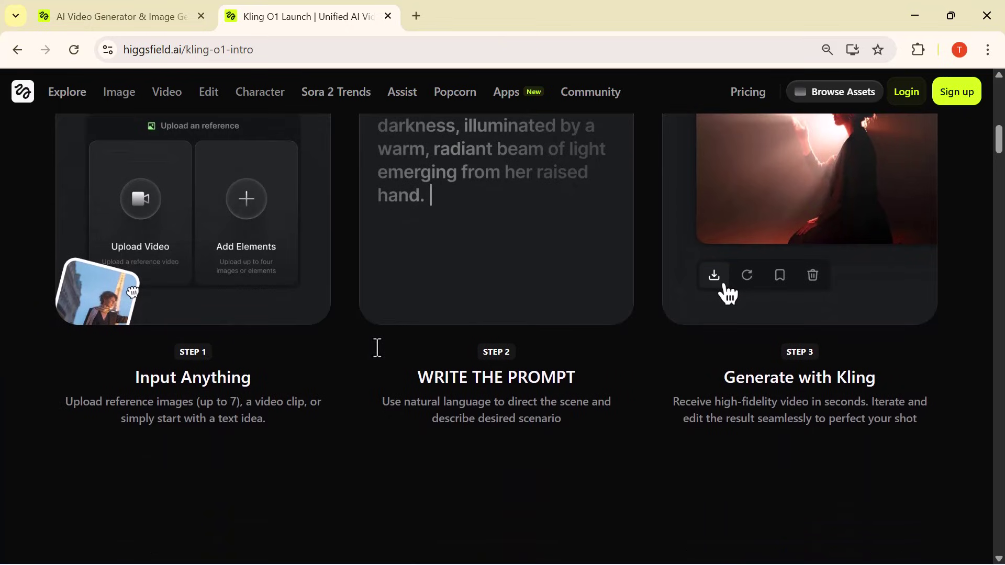
pyautogui.scroll(2, 377, 348)
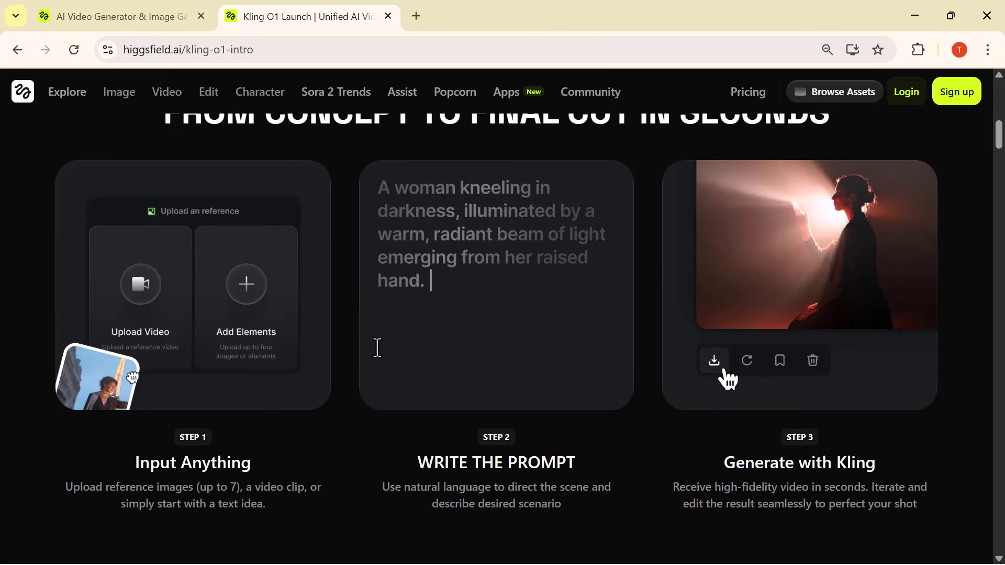
pyautogui.scroll(-5, 377, 348)
pyautogui.scroll(-5, 377, 348)
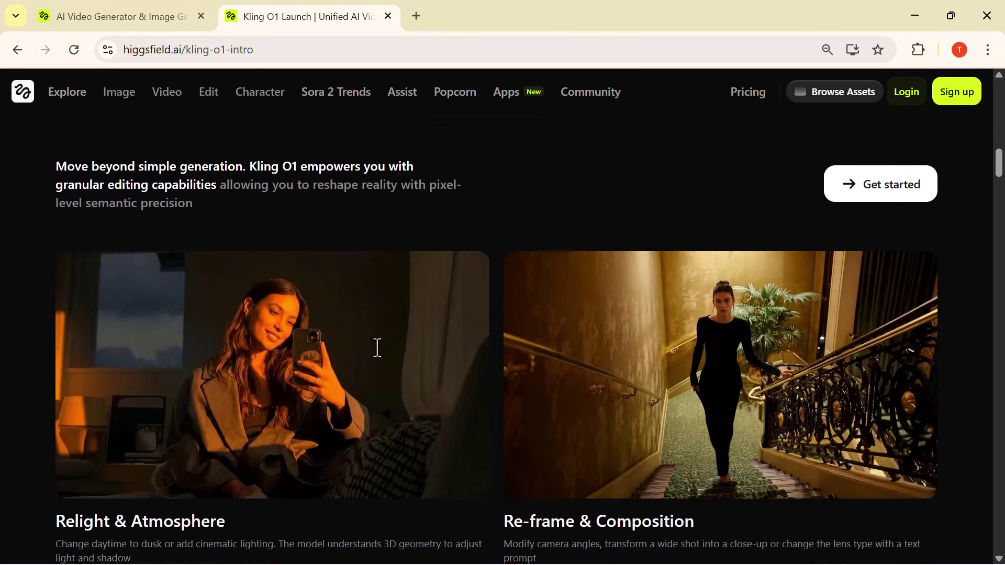
pyautogui.scroll(-3, 377, 348)
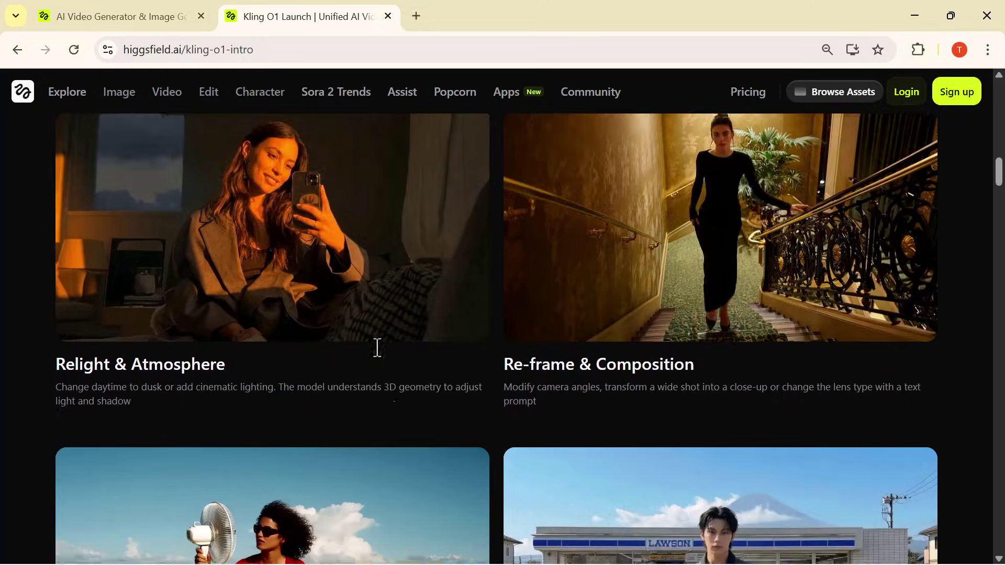
pyautogui.scroll(-4, 377, 348)
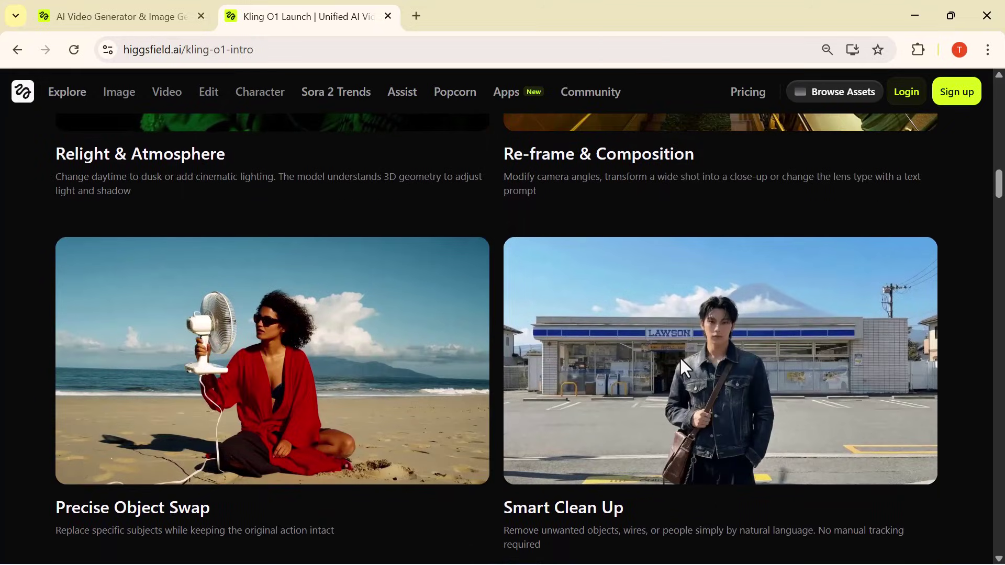
pyautogui.scroll(-1, 680, 357)
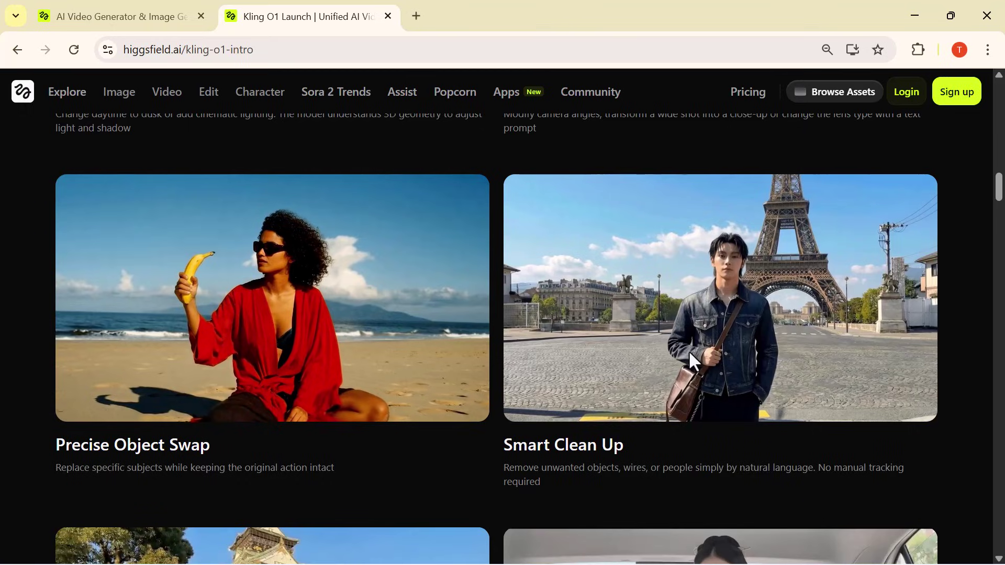
pyautogui.scroll(-5, 689, 350)
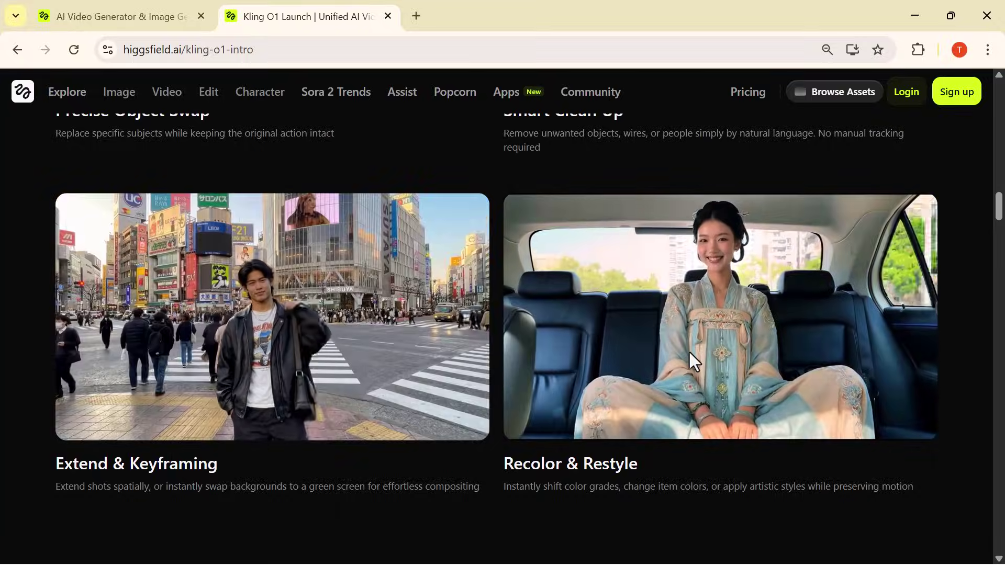
pyautogui.scroll(20, 865, 190)
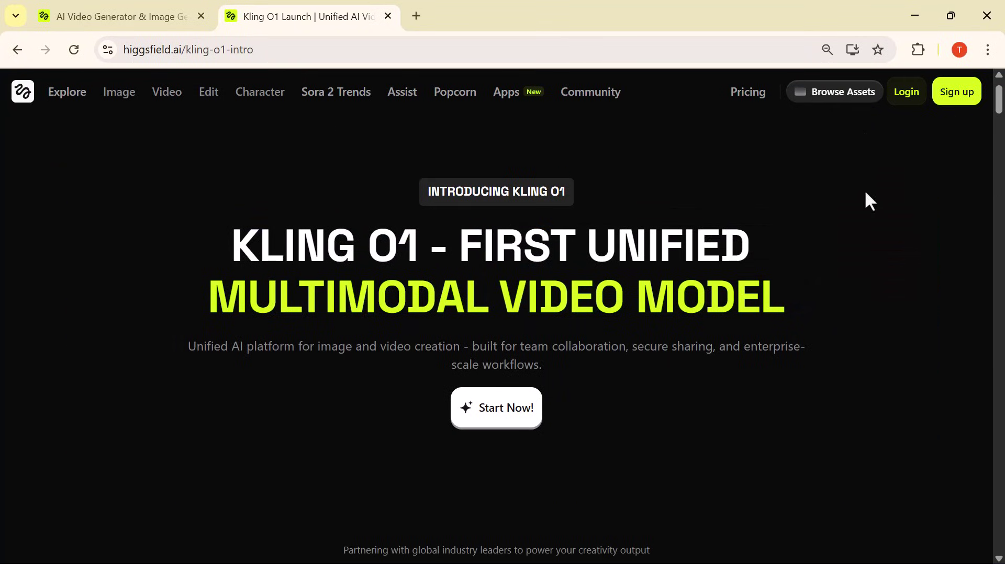
# - Sign in to Higgsfield, dismiss the free daily credits notice, and close the home tab
pyautogui.click(970, 93)
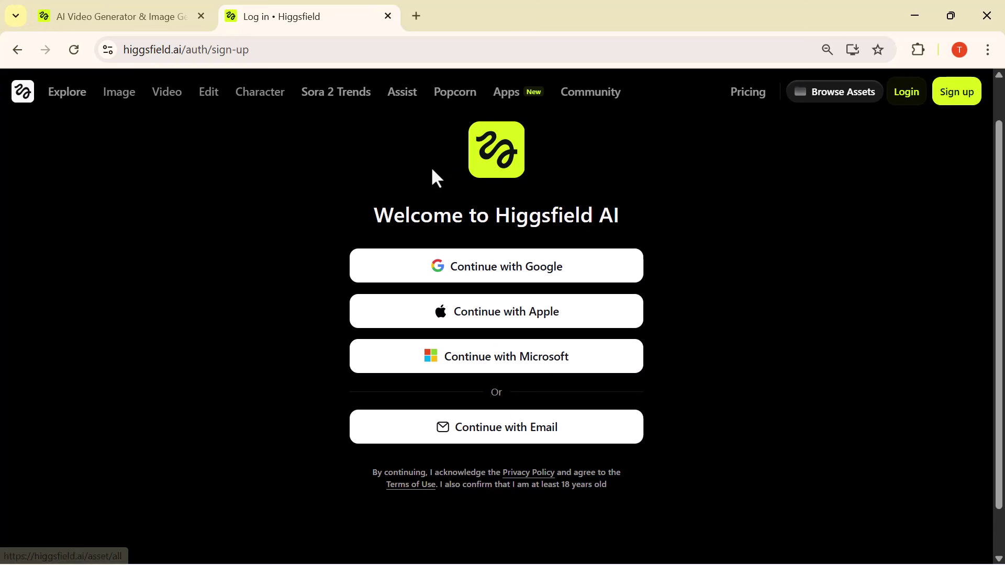
pyautogui.click(134, 16)
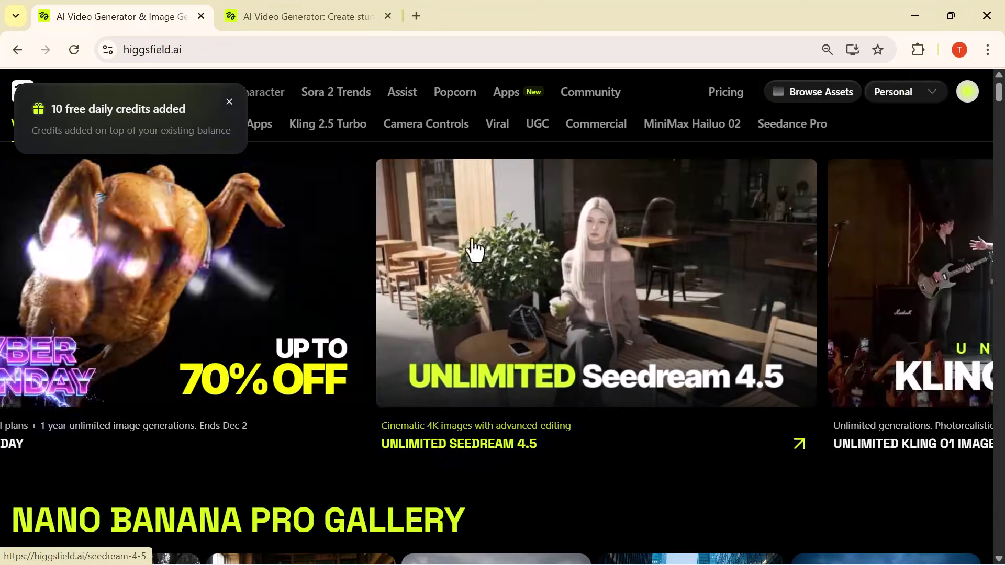
pyautogui.click(229, 101)
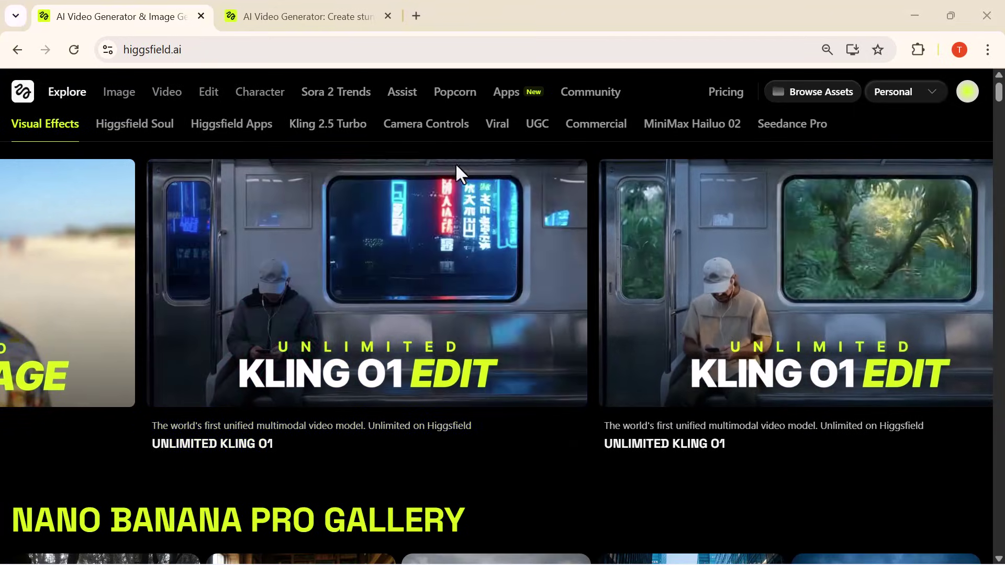
pyautogui.hotkey('ctrl', 'w')
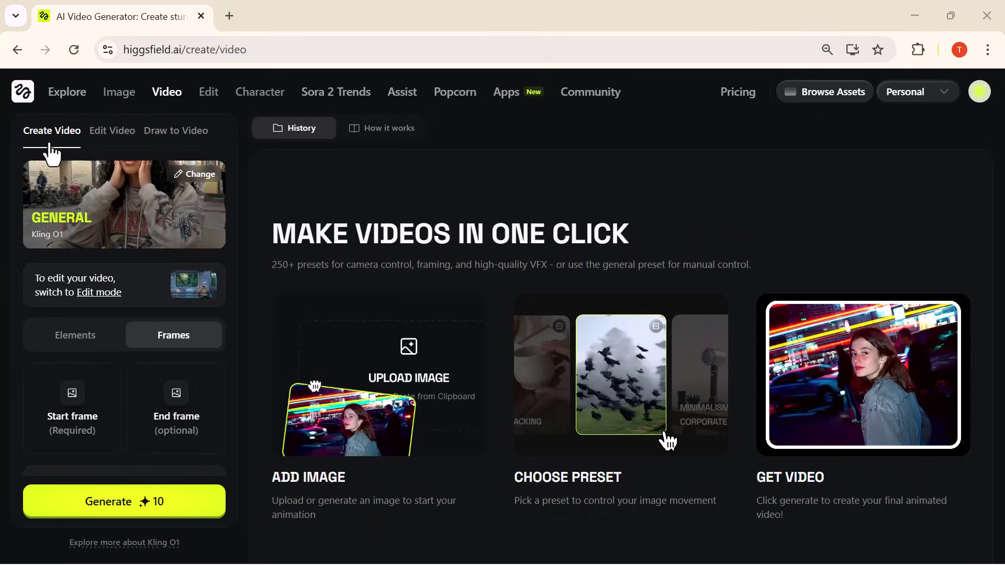
# - Select the Kling O1 Video Edit preset with Auto settings, leaving Draw-to-Video closed
pyautogui.click(119, 137)
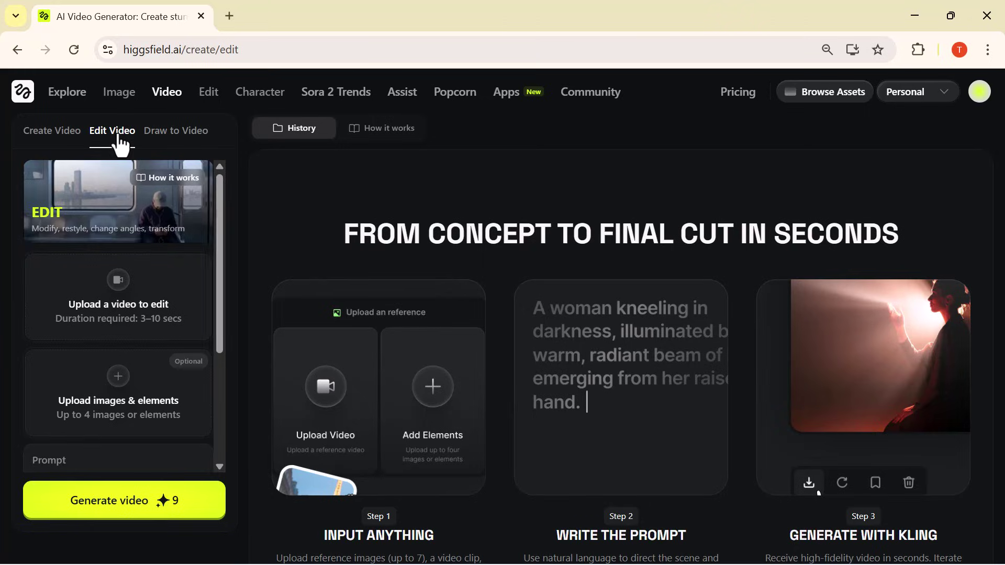
pyautogui.click(183, 139)
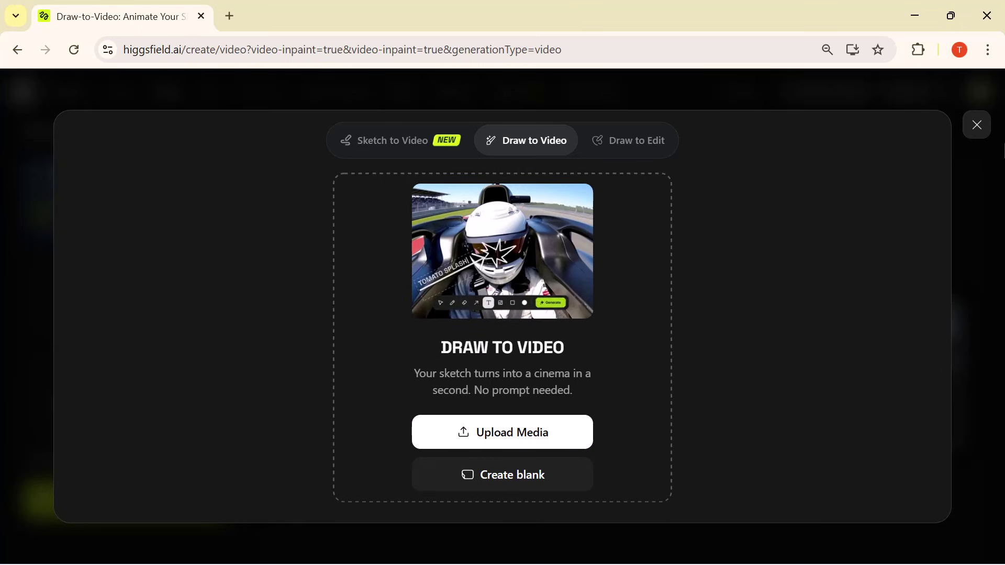
pyautogui.click(978, 126)
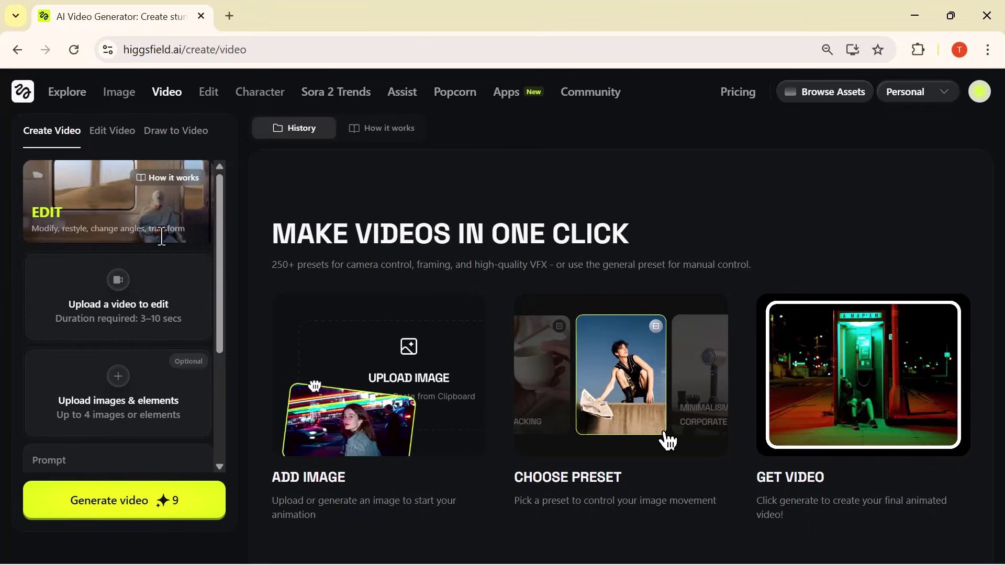
pyautogui.scroll(-4, 161, 236)
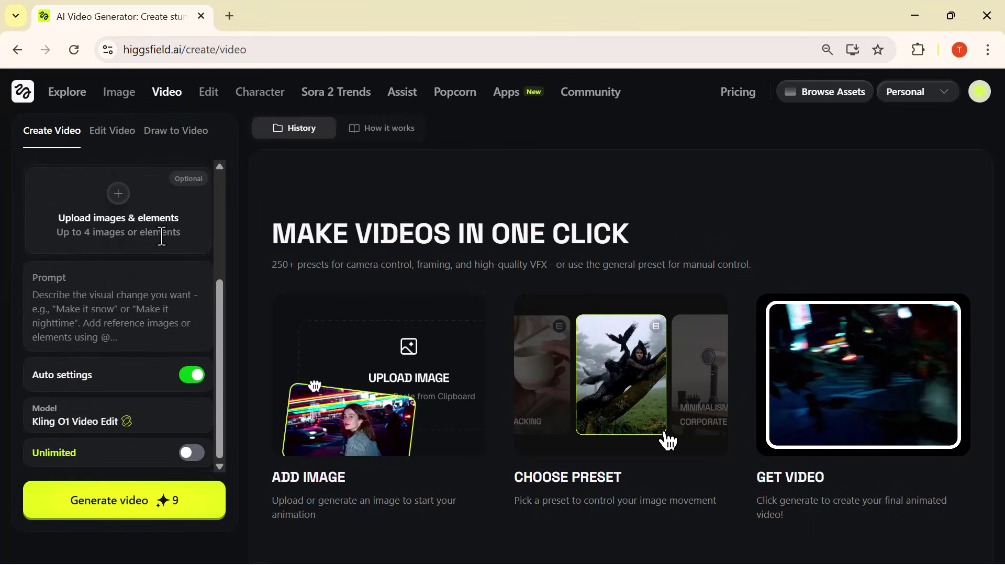
pyautogui.scroll(3, 162, 237)
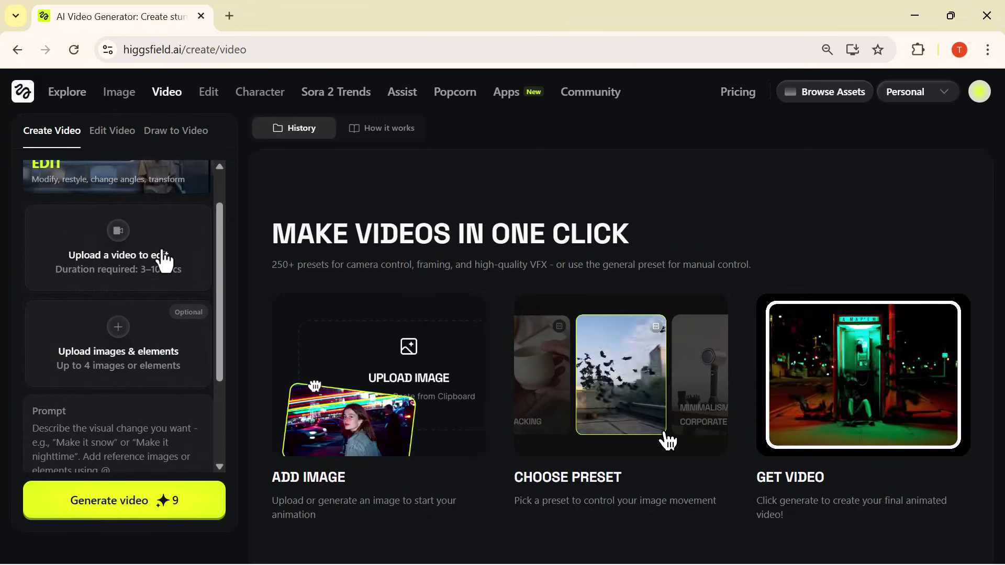
pyautogui.scroll(1, 165, 260)
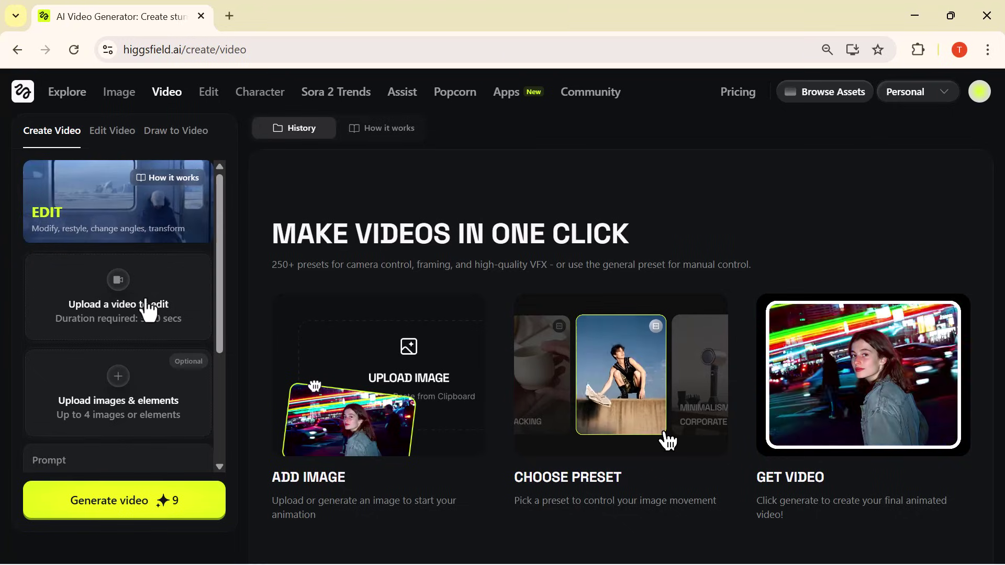
# - Upload the park image and the girl-making-coffee image as elements 1 and 2
pyautogui.click(118, 376)
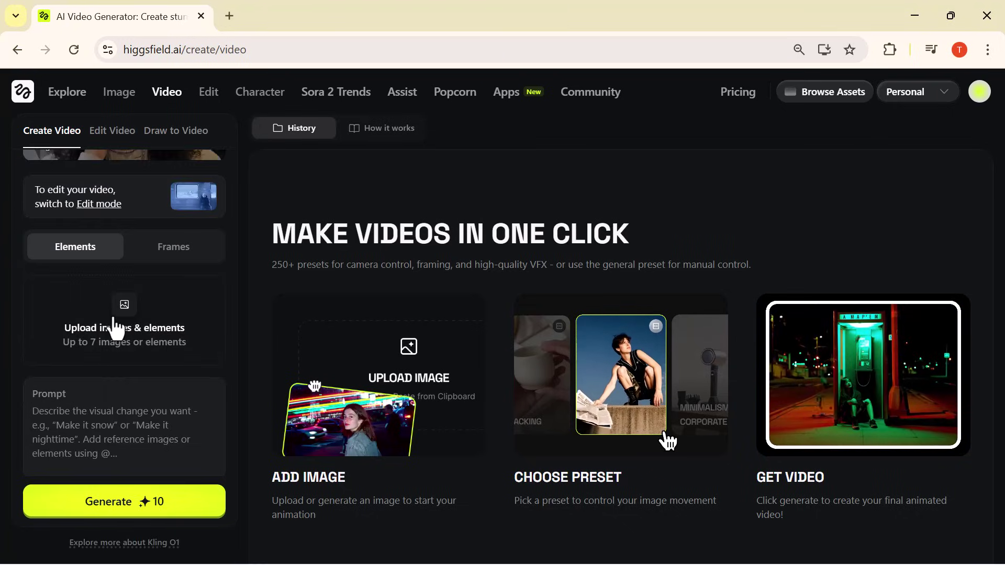
pyautogui.click(117, 329)
pyautogui.click(104, 355)
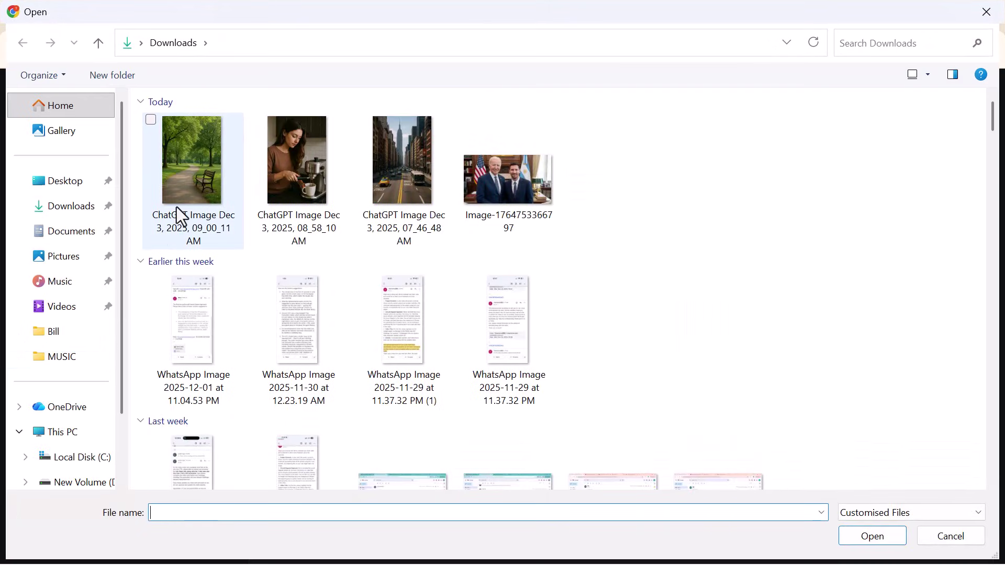
pyautogui.click(181, 217)
pyautogui.keyDown('ctrl'); pyautogui.click(284, 184); pyautogui.keyUp('ctrl')
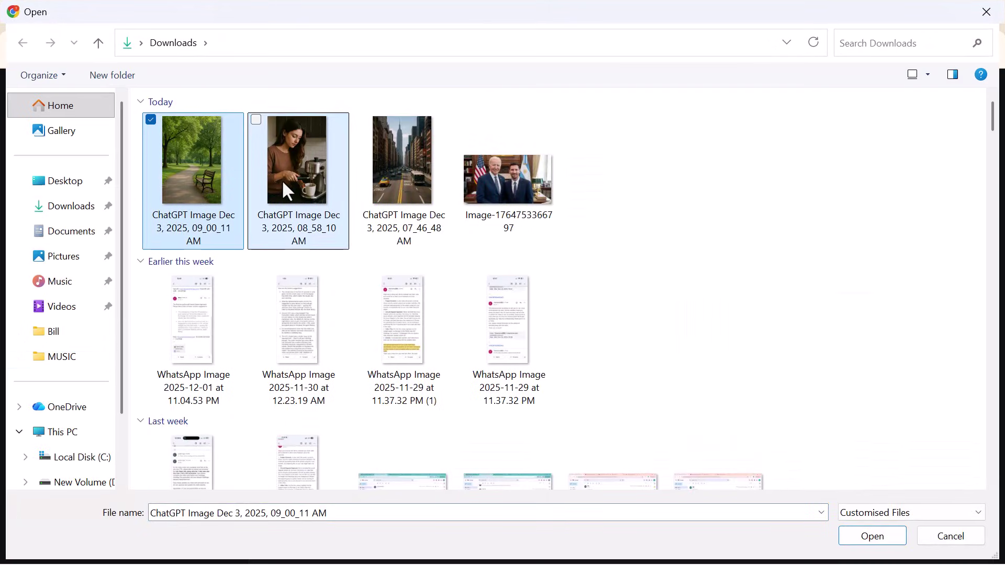
pyautogui.click(874, 538)
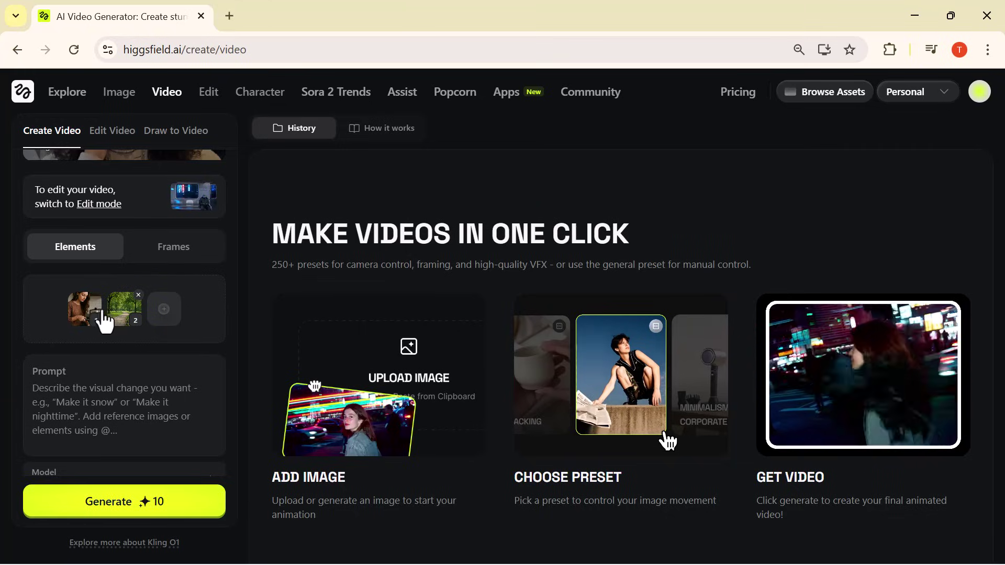
pyautogui.scroll(-2, 105, 374)
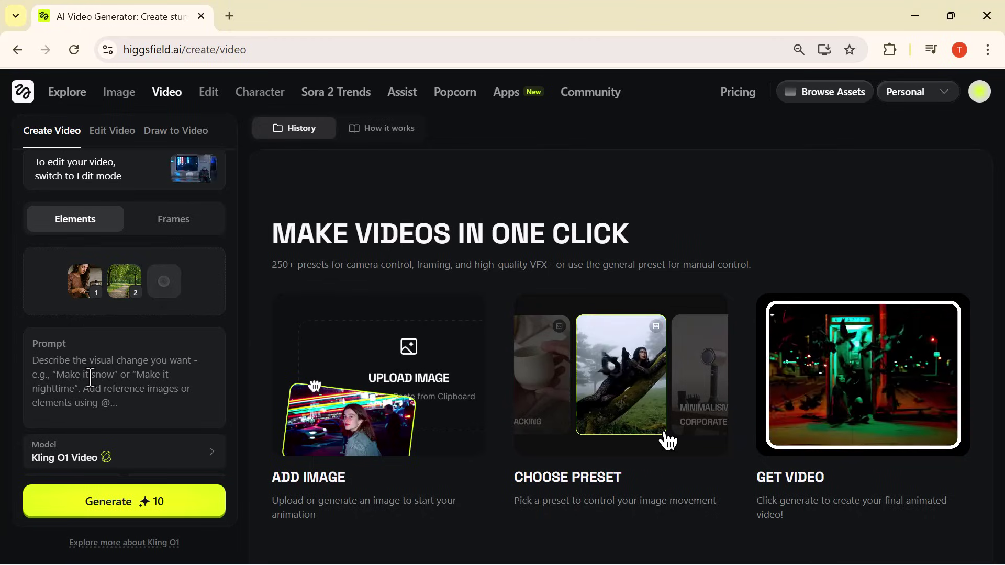
# - Paste the prompt placing Image 1's coffee-making girl into Image 2's park scene
pyautogui.hotkey('ctrl', 'v')
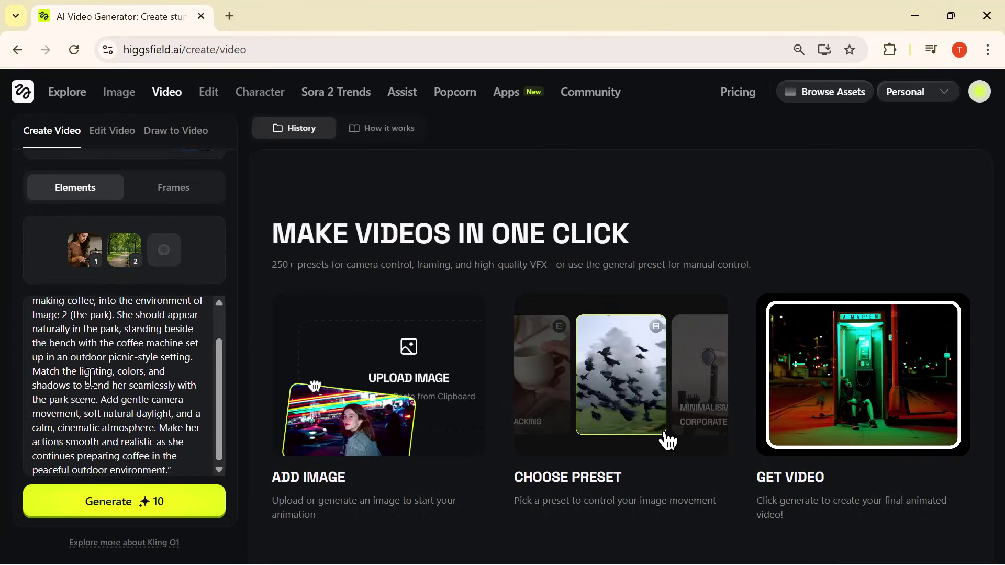
pyautogui.scroll(3, 90, 378)
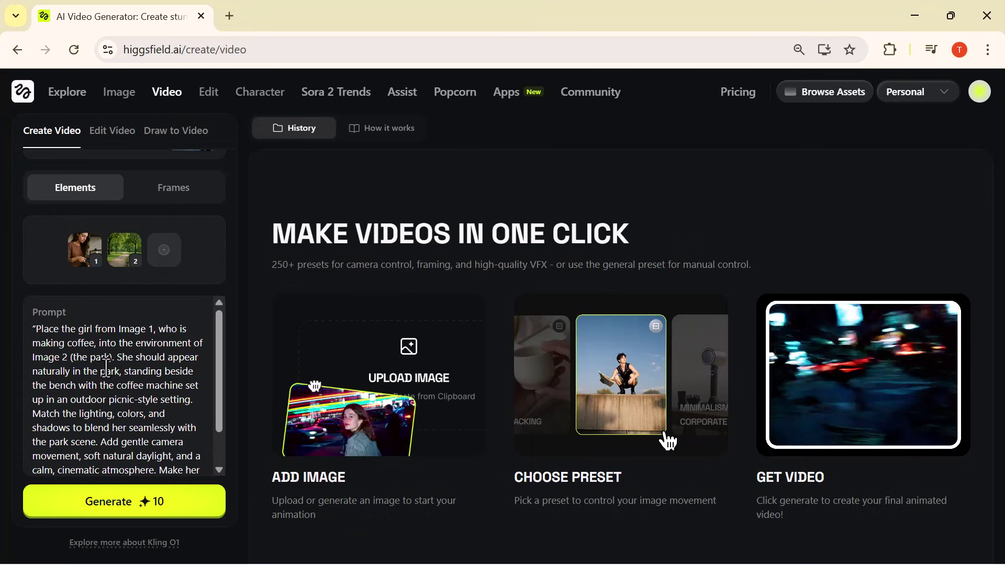
pyautogui.scroll(-5, 107, 368)
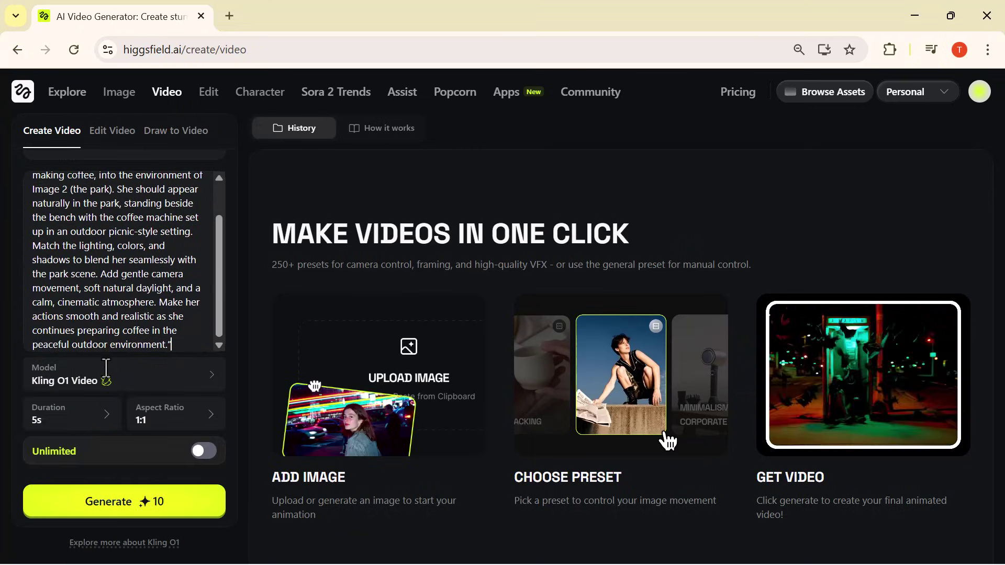
# - Generate a Kling O1 Video at 5s and 16:9 with Unlimited mode on
pyautogui.click(200, 378)
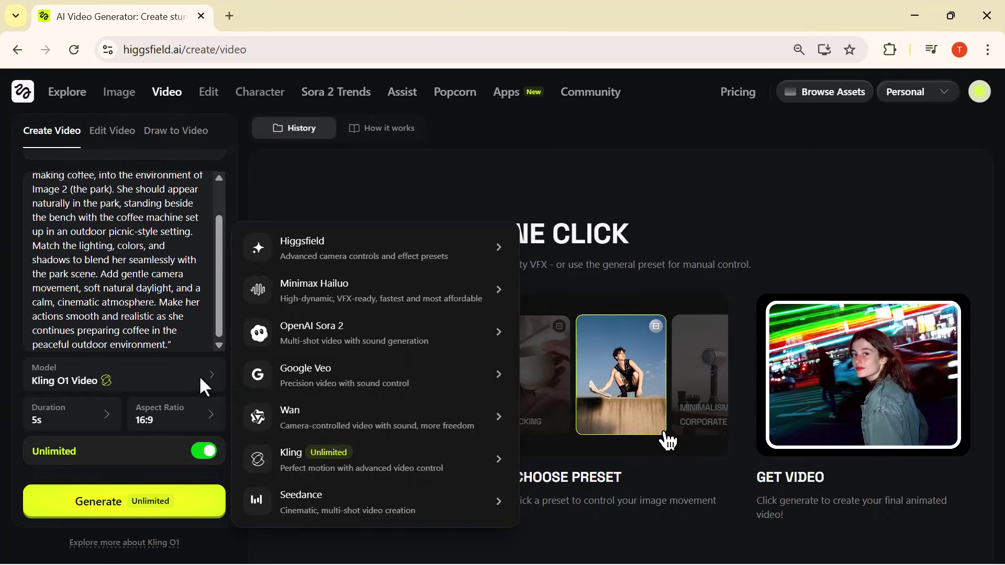
pyautogui.click(199, 376)
pyautogui.click(103, 413)
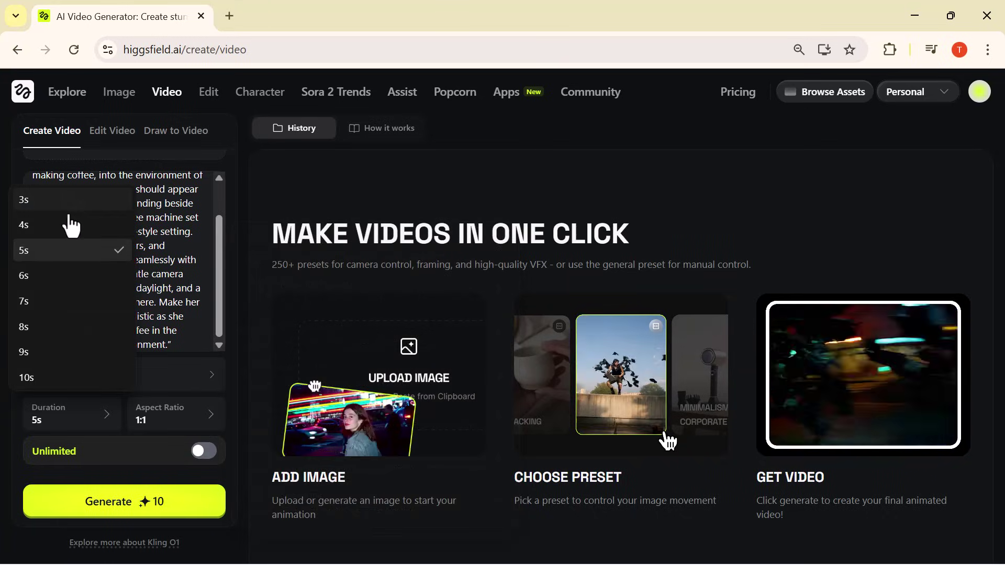
pyautogui.click(68, 259)
pyautogui.click(191, 410)
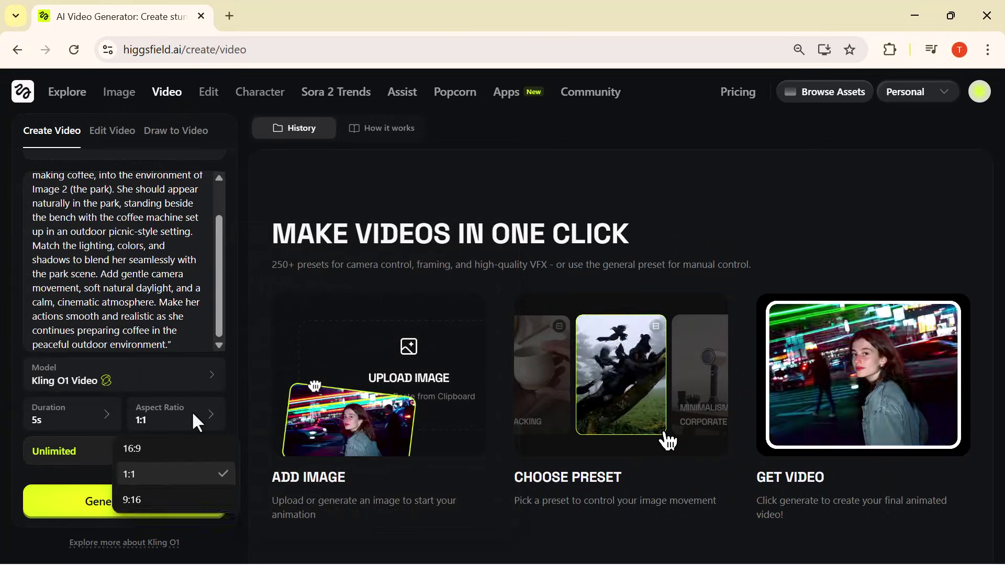
pyautogui.click(186, 451)
pyautogui.click(204, 452)
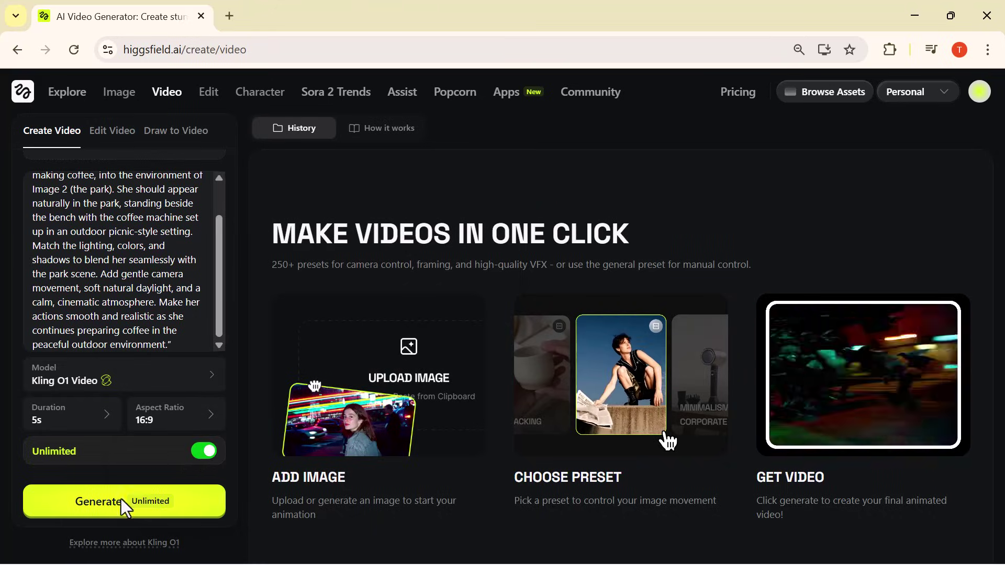
pyautogui.click(133, 505)
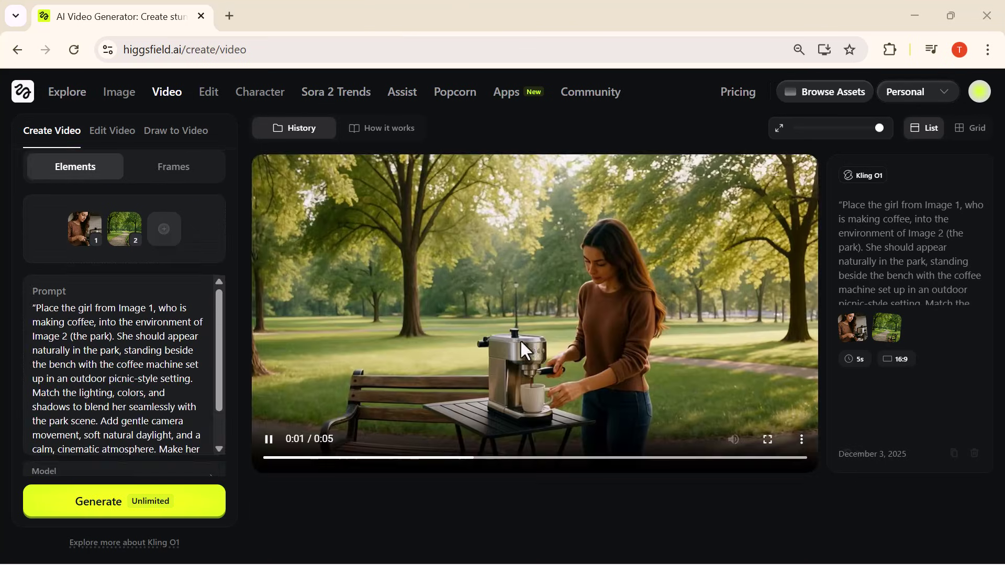
# - Watch the park coffee video full screen, then download it as an MP4
pyautogui.click(768, 439)
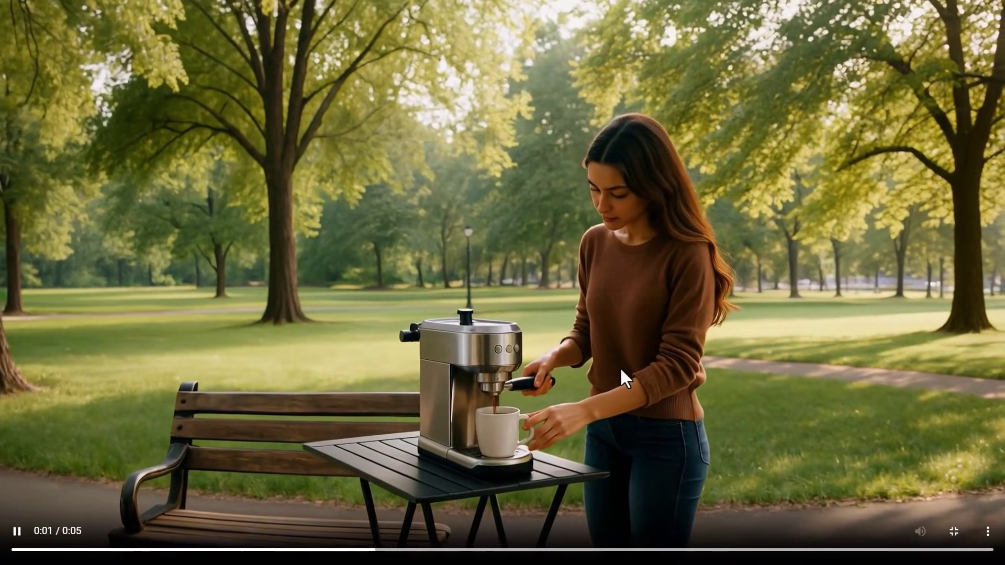
pyautogui.press('Escape')
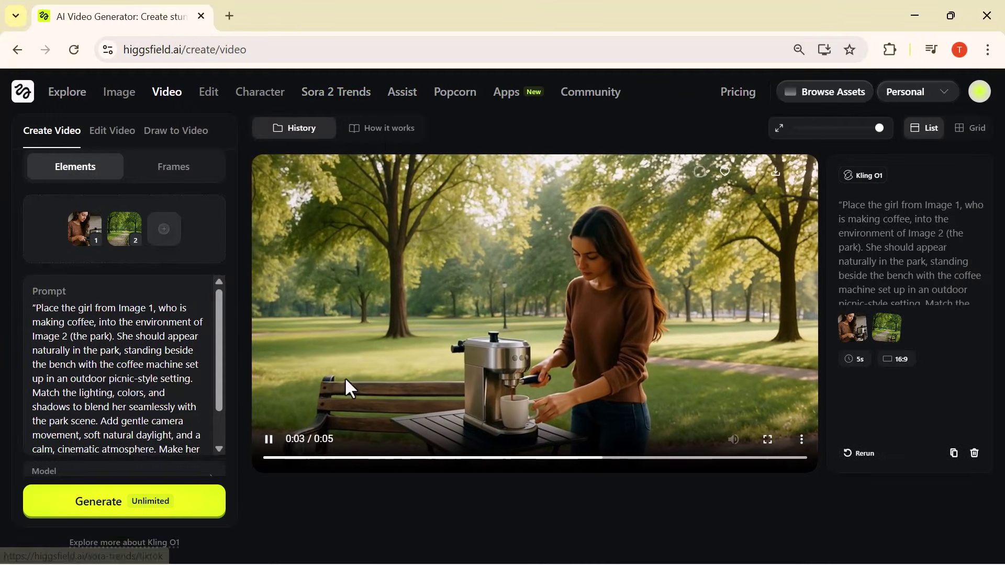
pyautogui.click(278, 442)
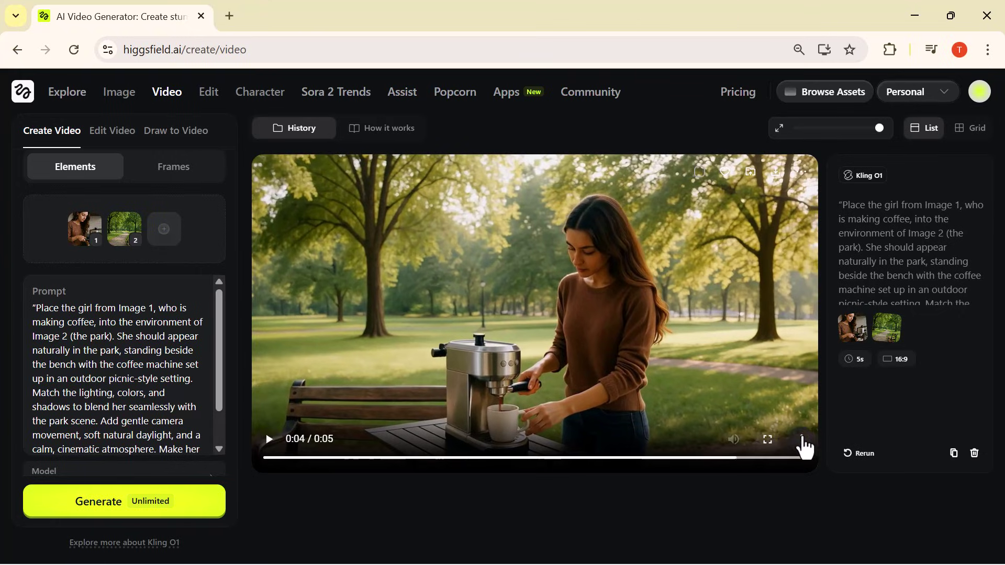
pyautogui.click(804, 444)
pyautogui.click(759, 418)
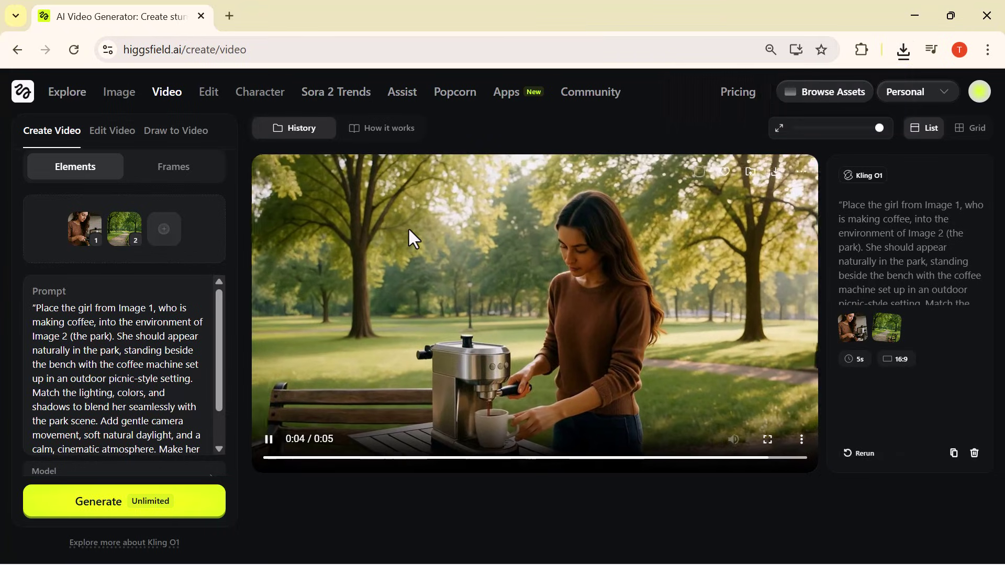
# - Pause the park video and switch to the Edit Video tab
pyautogui.click(269, 440)
pyautogui.scroll(4, 121, 242)
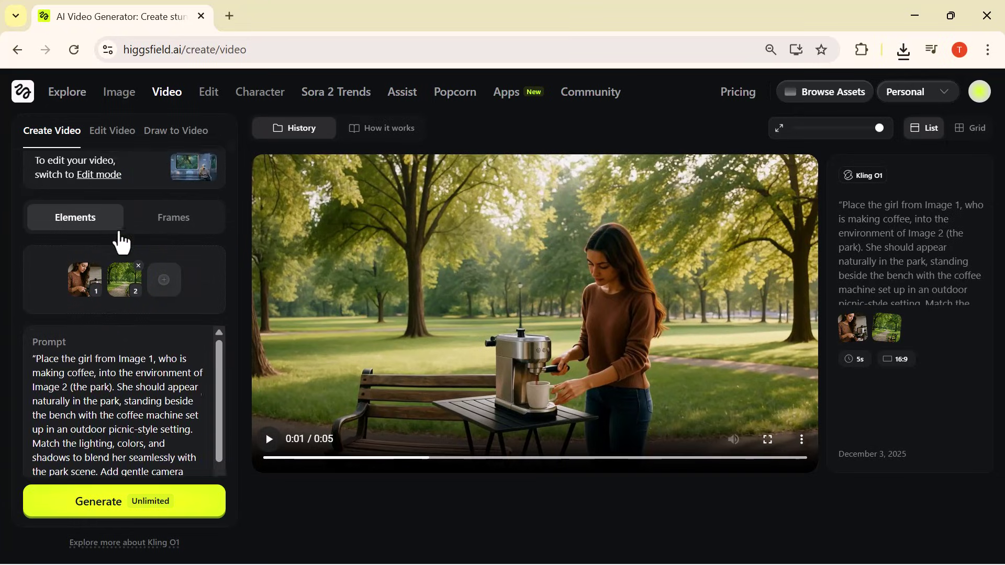
pyautogui.scroll(-1, 119, 152)
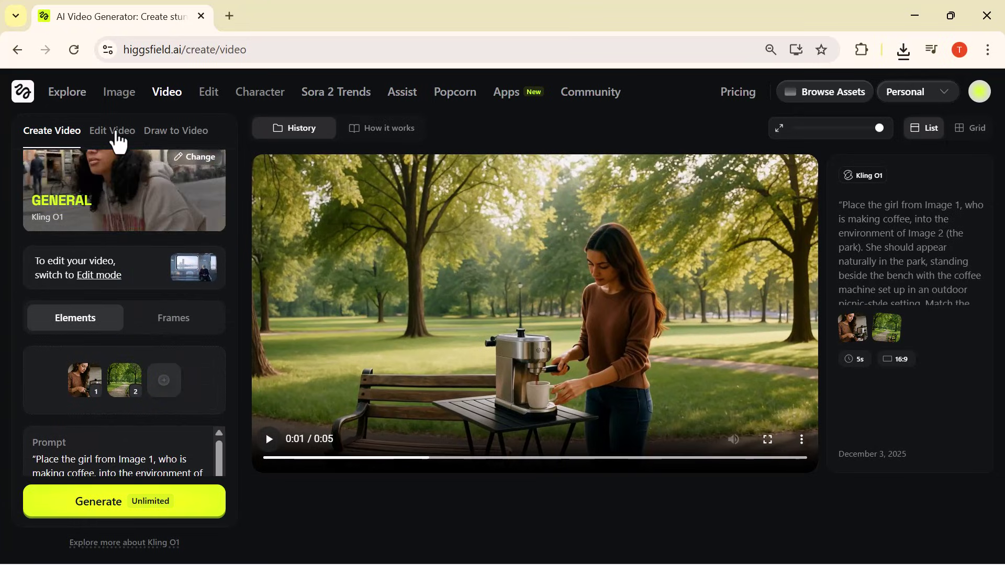
pyautogui.click(116, 135)
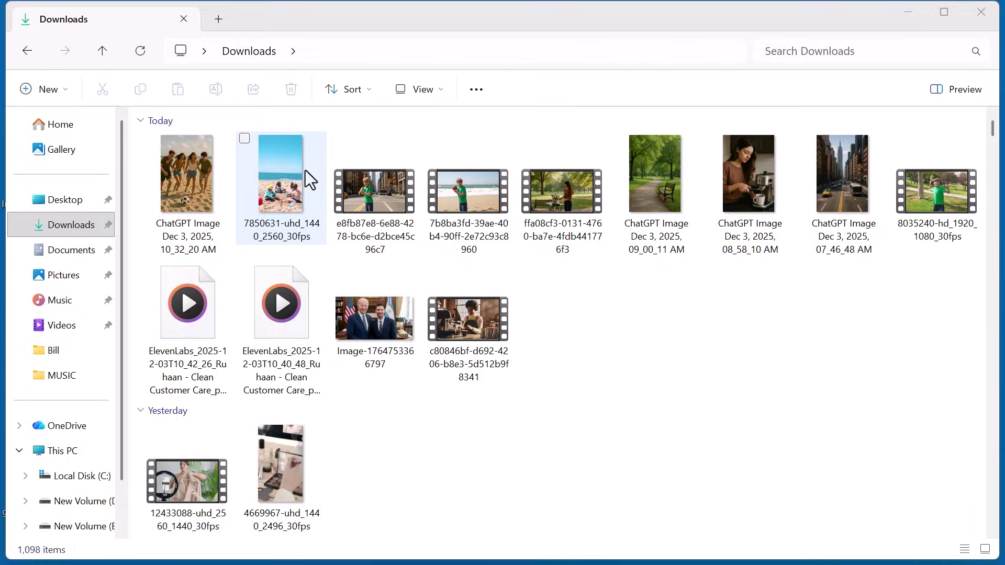
# - Preview the 7850631 beach clip of children, then upload it as the video to edit
pyautogui.click(281, 177)
pyautogui.doubleClick(281, 177)
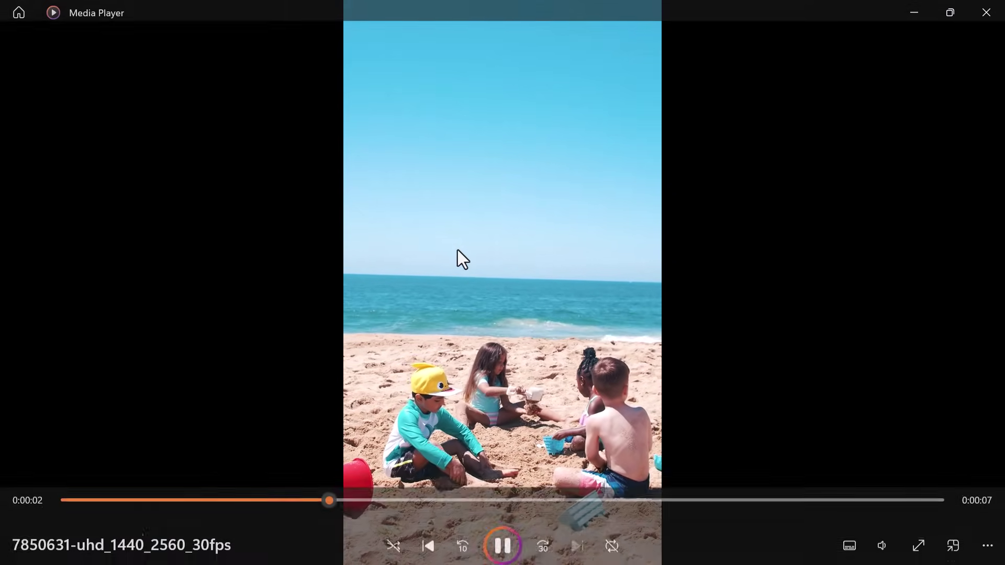
pyautogui.hotkey('ctrl', 'o')
pyautogui.click(193, 180)
pyautogui.click(885, 539)
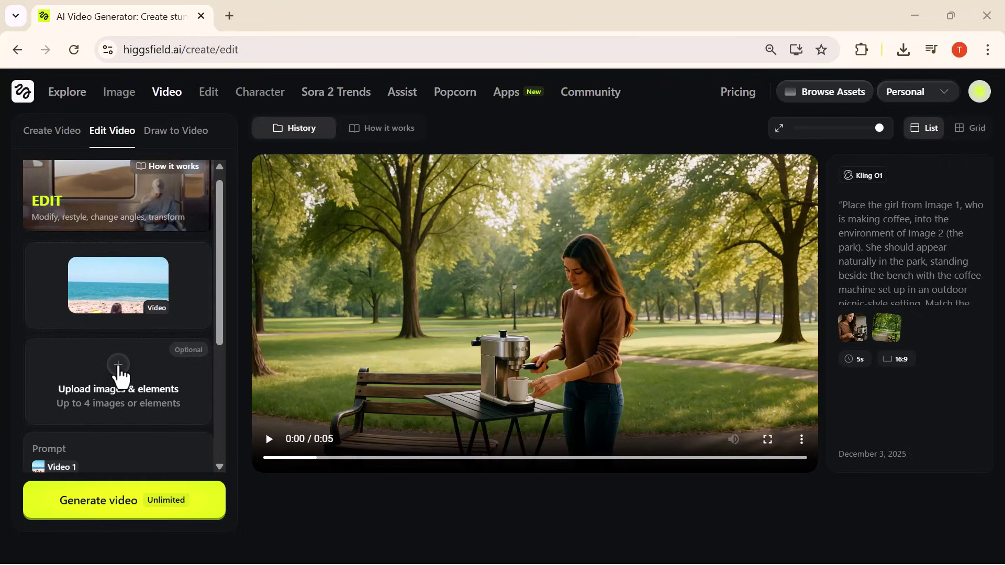
# - Upload the 10_32_20 AM ChatGPT image of four teens on the beach as Image 1
pyautogui.click(119, 368)
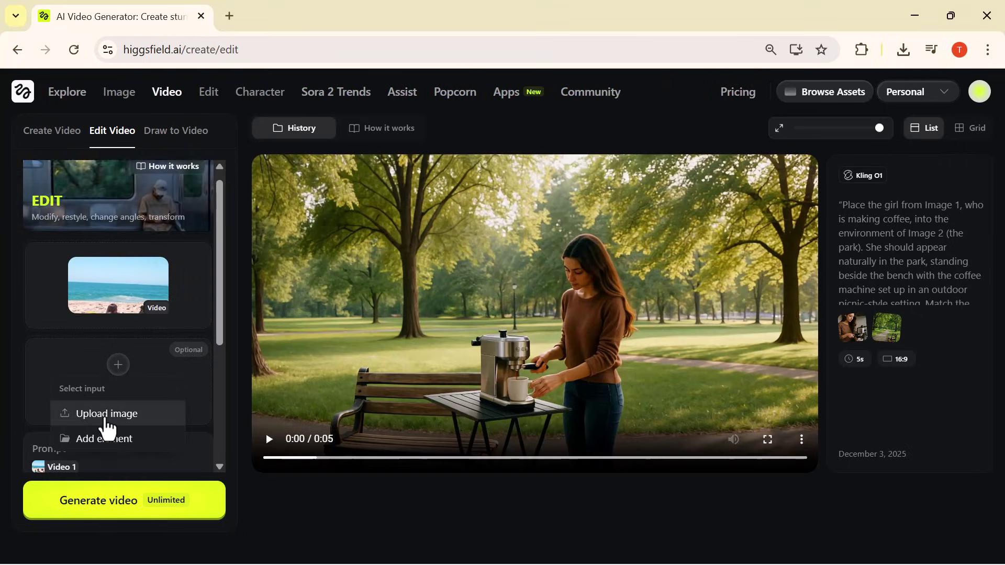
pyautogui.click(106, 415)
pyautogui.click(223, 187)
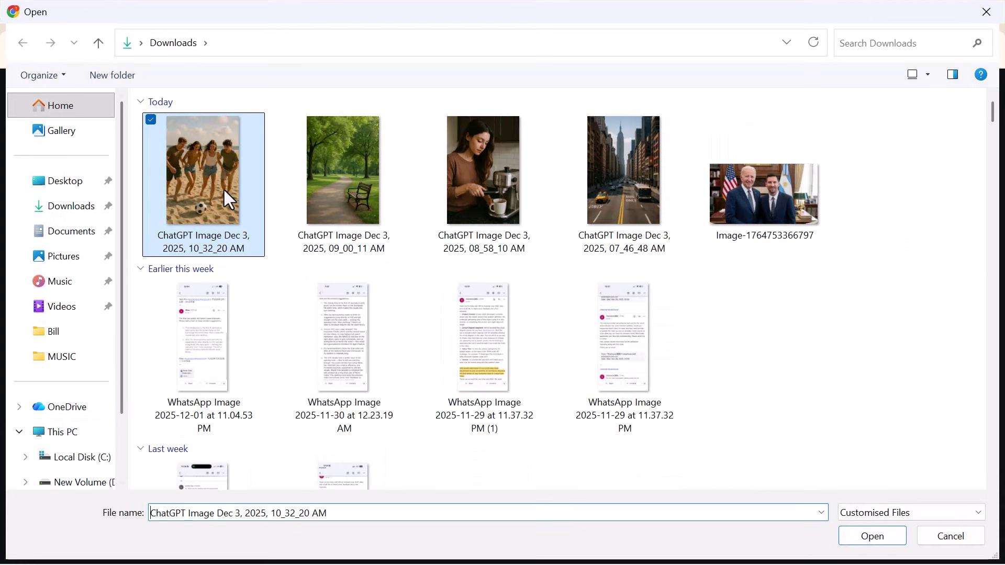
pyautogui.click(873, 529)
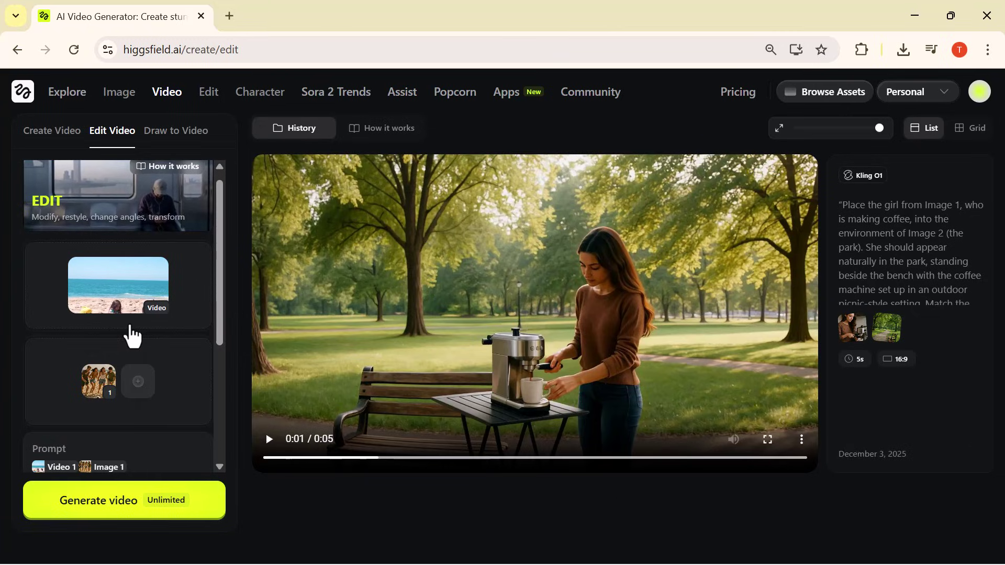
pyautogui.scroll(-2, 132, 337)
# - Paste the prompt placing Image 1's four people on the sand behind the beach video's subject
pyautogui.scroll(1, 132, 337)
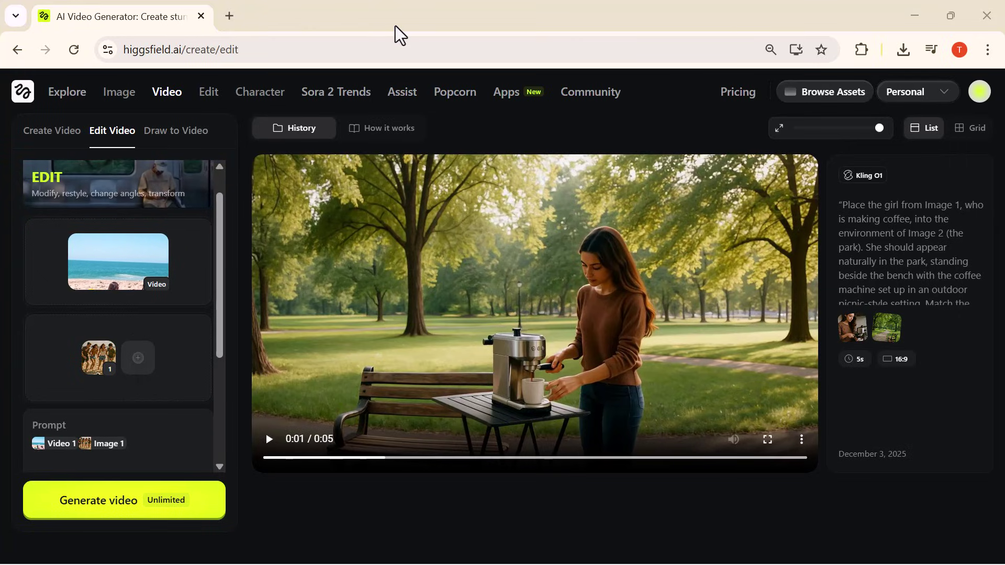
pyautogui.moveTo(150, 299)
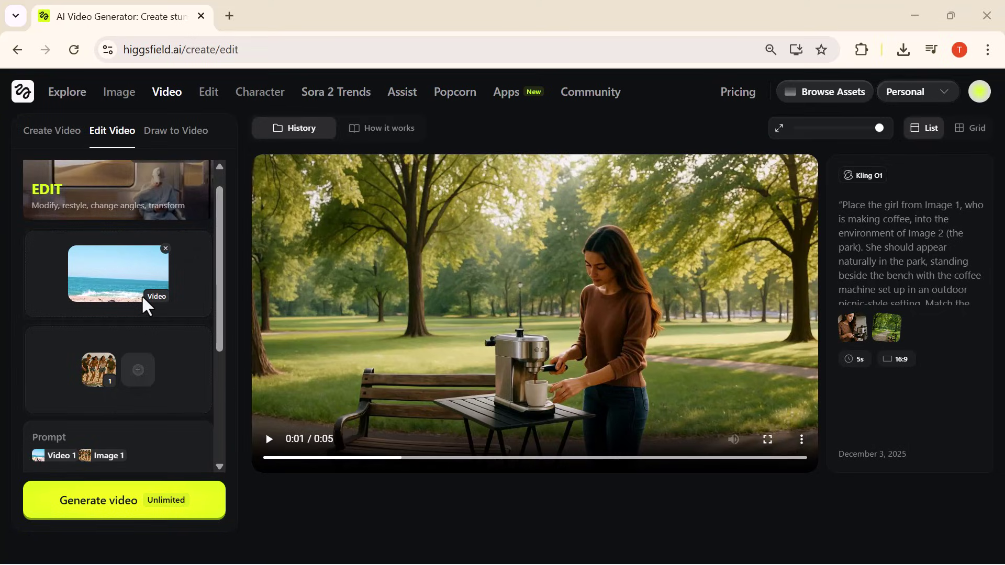
pyautogui.scroll(-3, 146, 305)
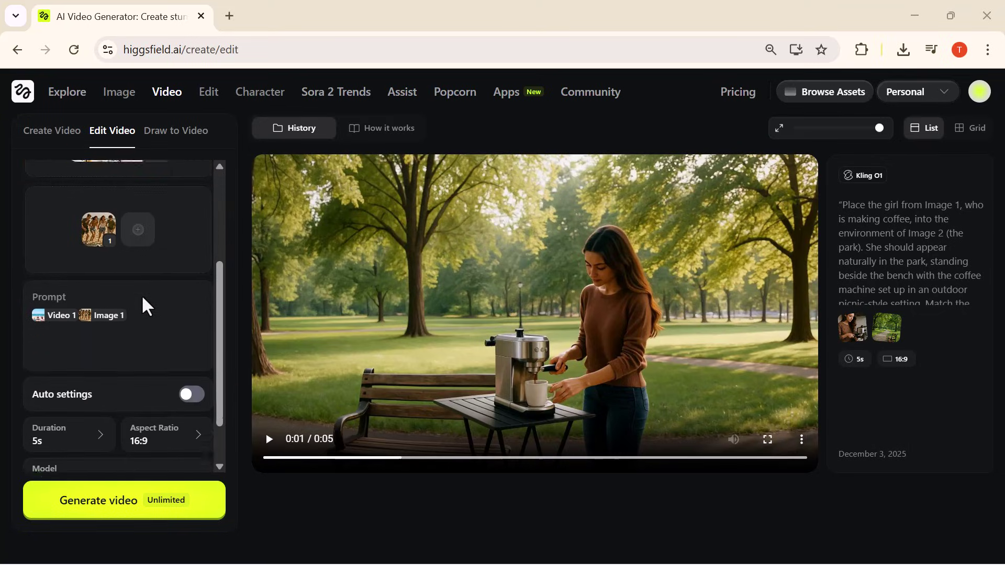
pyautogui.scroll(-1, 146, 306)
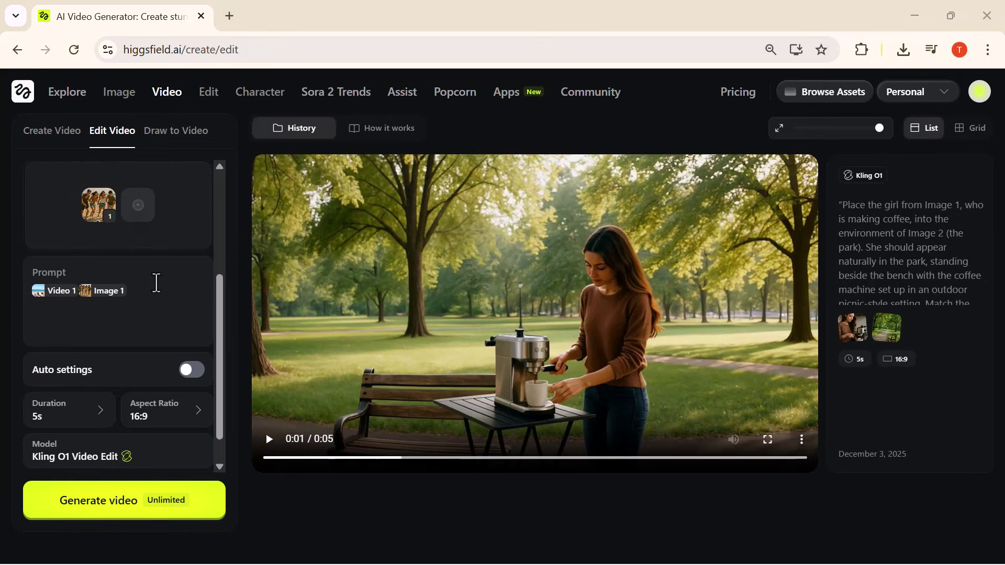
pyautogui.click(156, 282)
pyautogui.write('"Add the four people from Image 1 into the background of the beach video. Keep the video’s original motion and camera angle, and place them naturally on the sand behind the main subject. Match the lighting, shadows, and beach environment so they blend in realistically."')
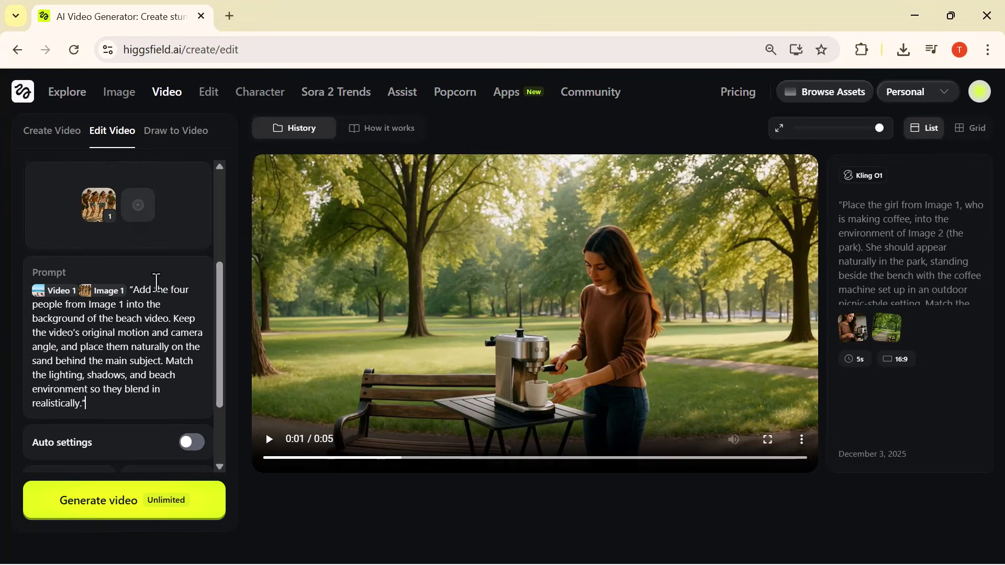
# - Keep the duration at 5s and the aspect ratio at 16:9
pyautogui.scroll(-3, 156, 282)
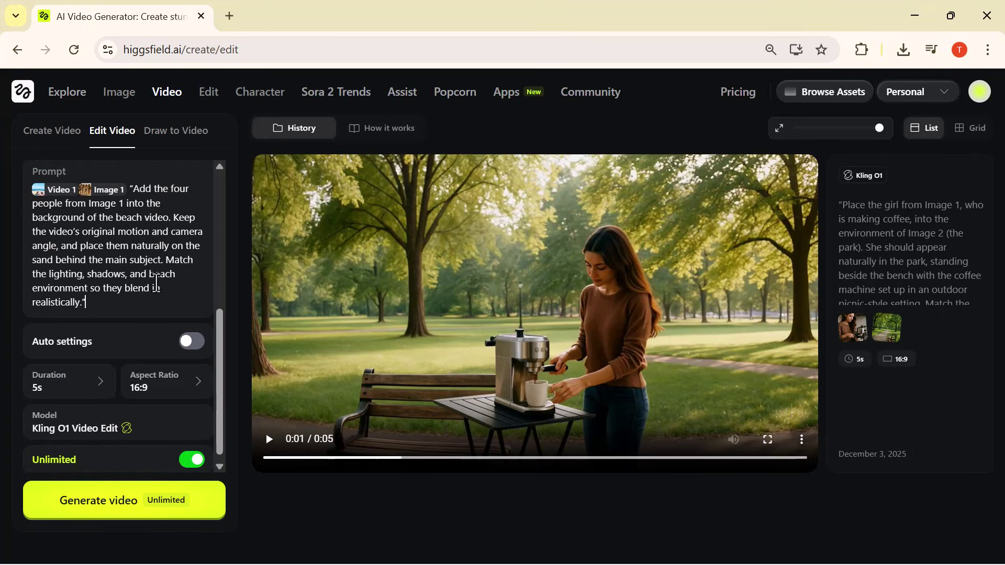
pyautogui.scroll(-1, 156, 283)
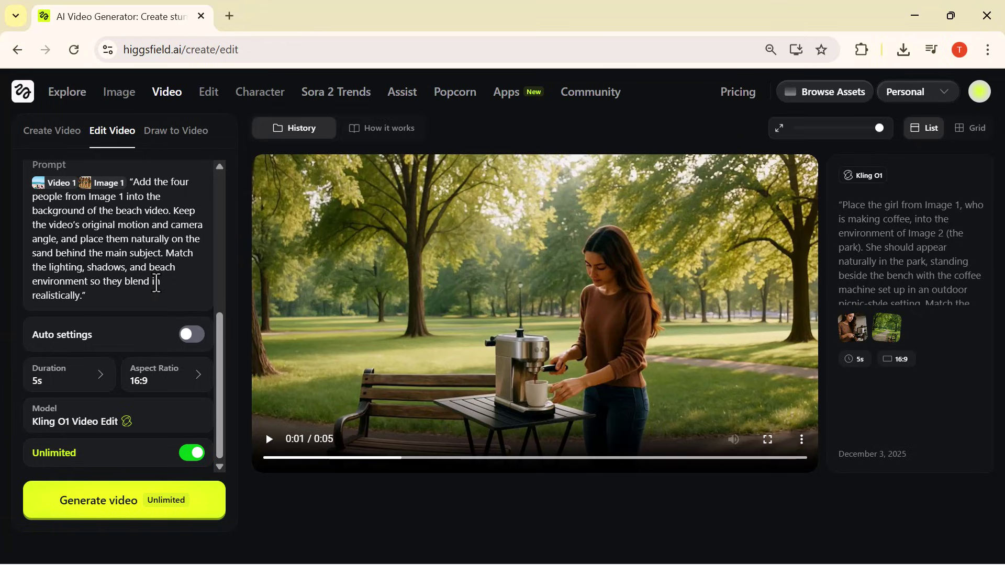
pyautogui.click(97, 380)
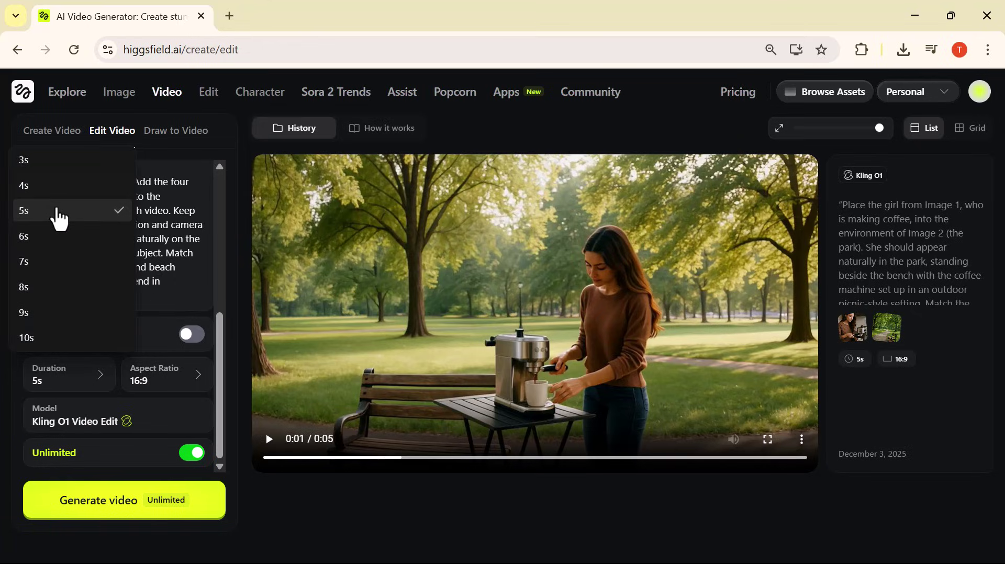
pyautogui.click(59, 219)
pyautogui.click(198, 381)
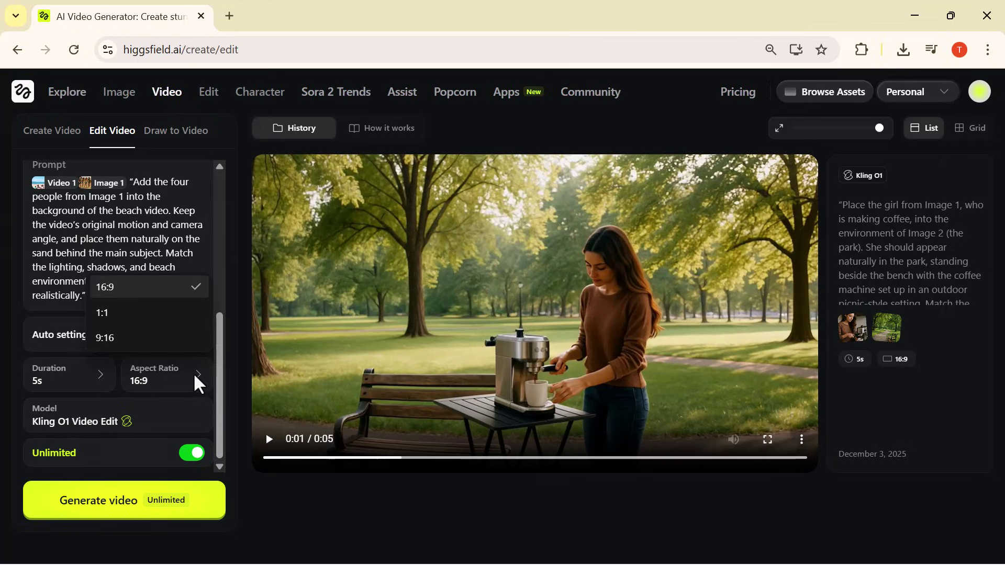
pyautogui.click(198, 387)
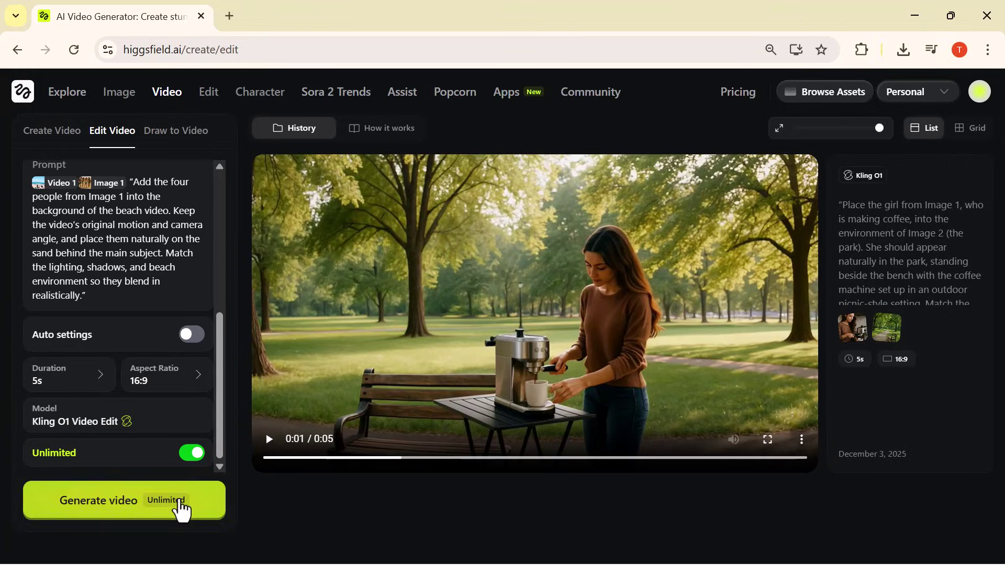
# - Generate the edited beach clip with four teens, watch it fullscreen, and download the MP4
pyautogui.click(180, 506)
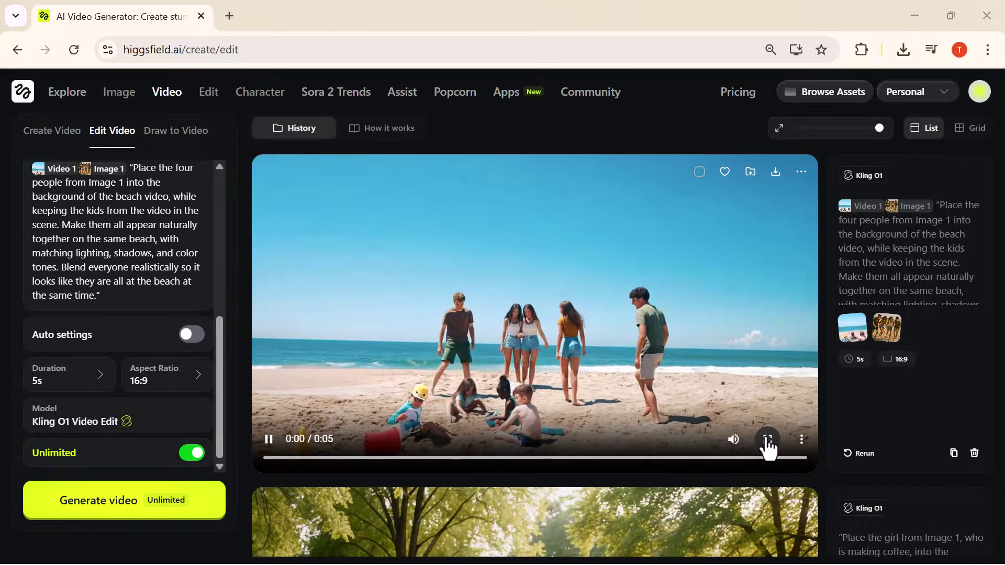
pyautogui.click(768, 440)
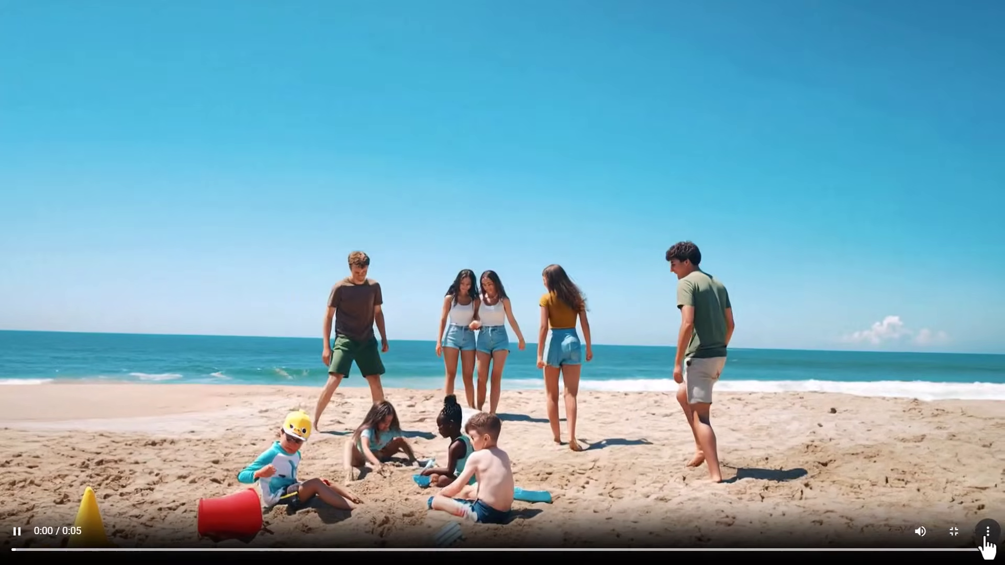
pyautogui.click(988, 532)
pyautogui.click(919, 497)
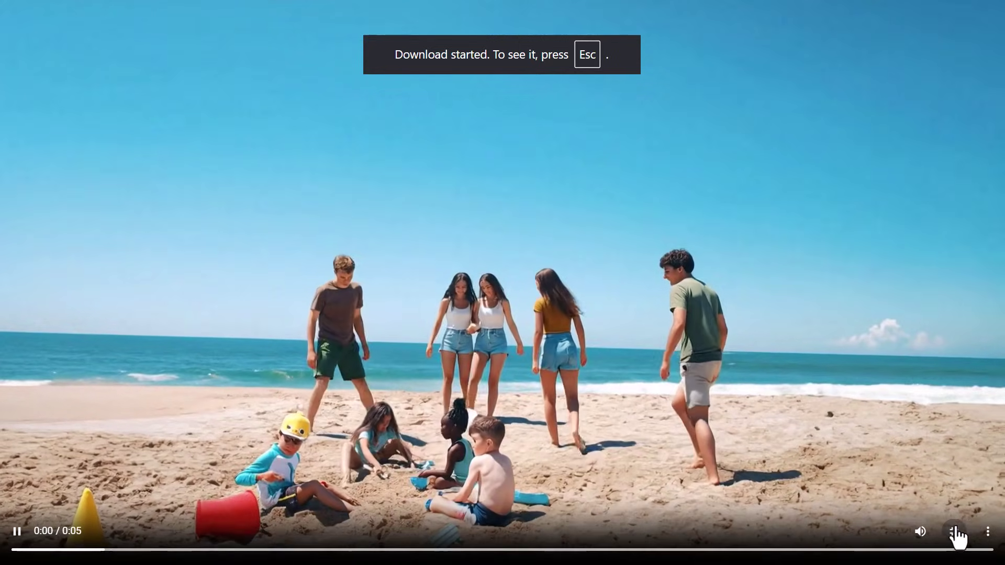
pyautogui.click(954, 531)
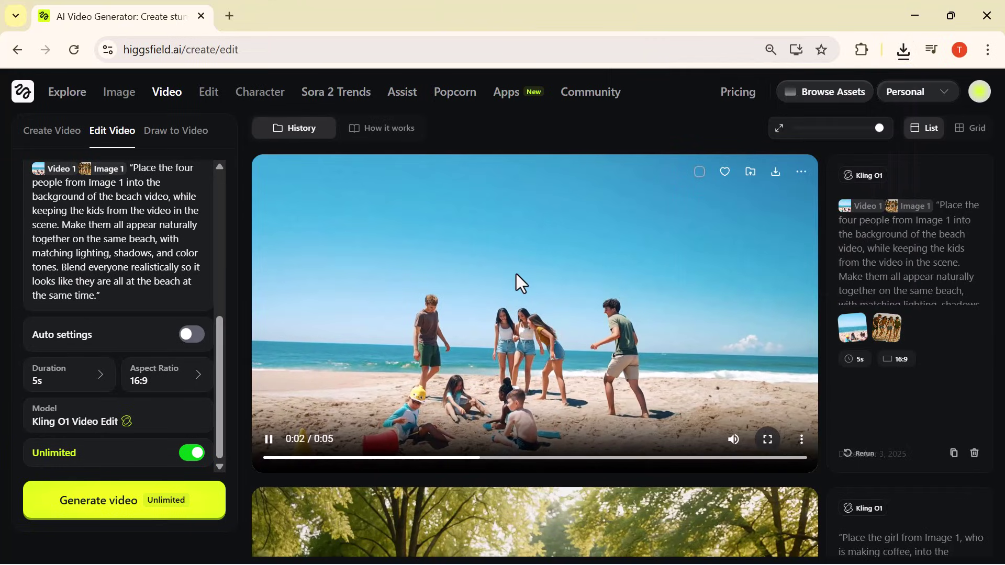
# - Scroll down and back up through the generation history list
pyautogui.scroll(-3, 514, 281)
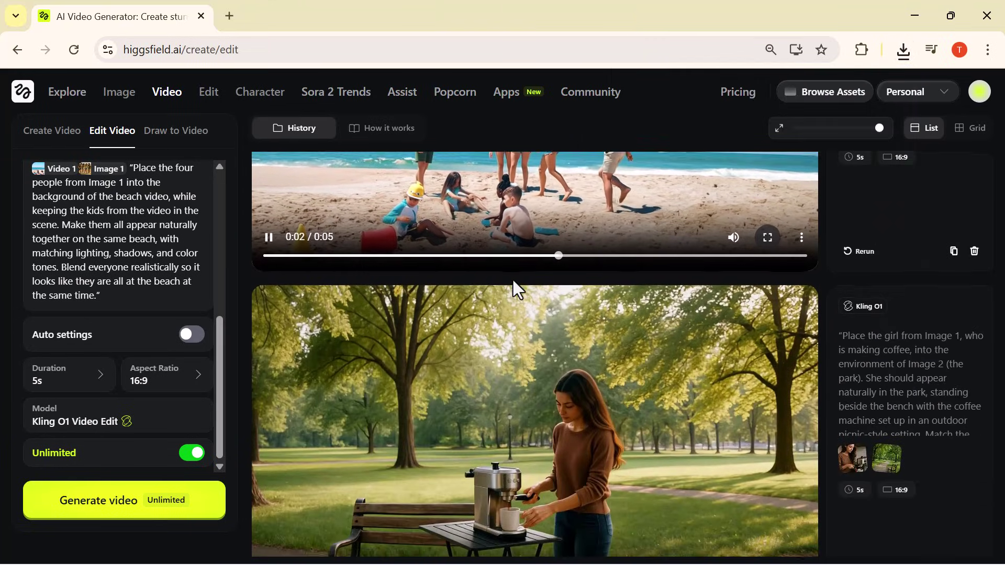
pyautogui.scroll(1, 513, 282)
pyautogui.scroll(3, 512, 279)
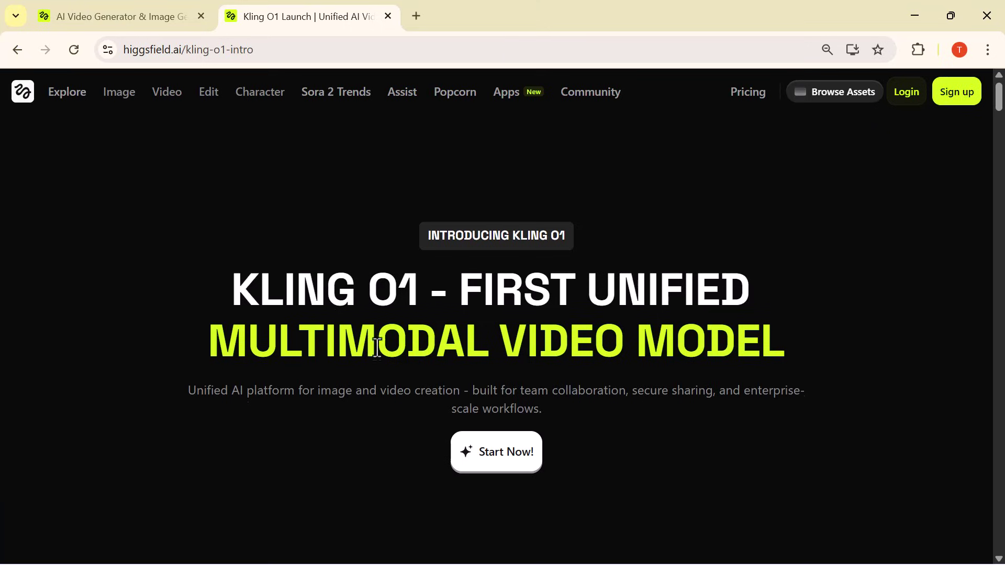
# - Scroll the Kling O1 intro page down to the Relight & Atmosphere, Precise Object Swap and Smart Clean Up cards
pyautogui.scroll(-6, 374, 348)
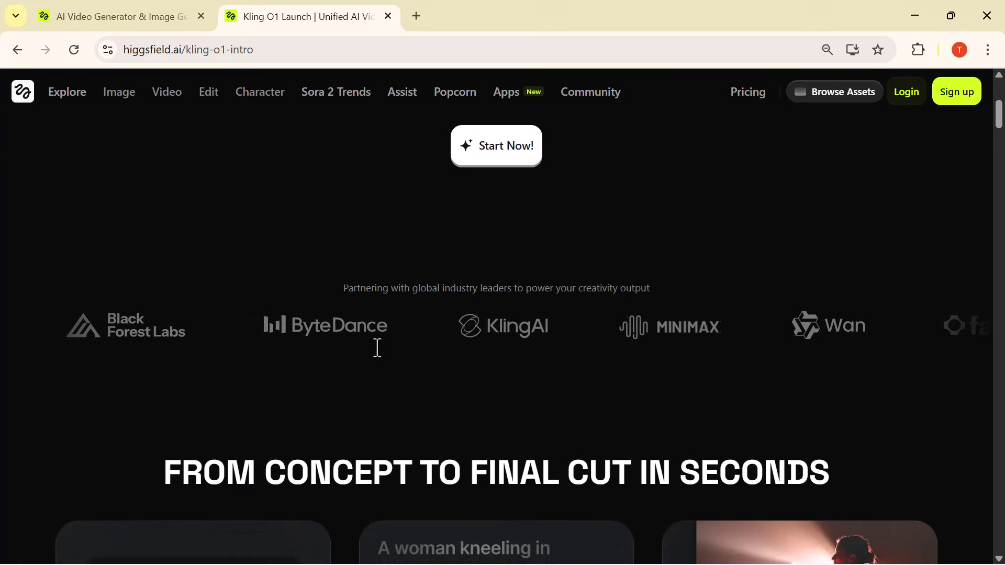
pyautogui.scroll(-3, 377, 349)
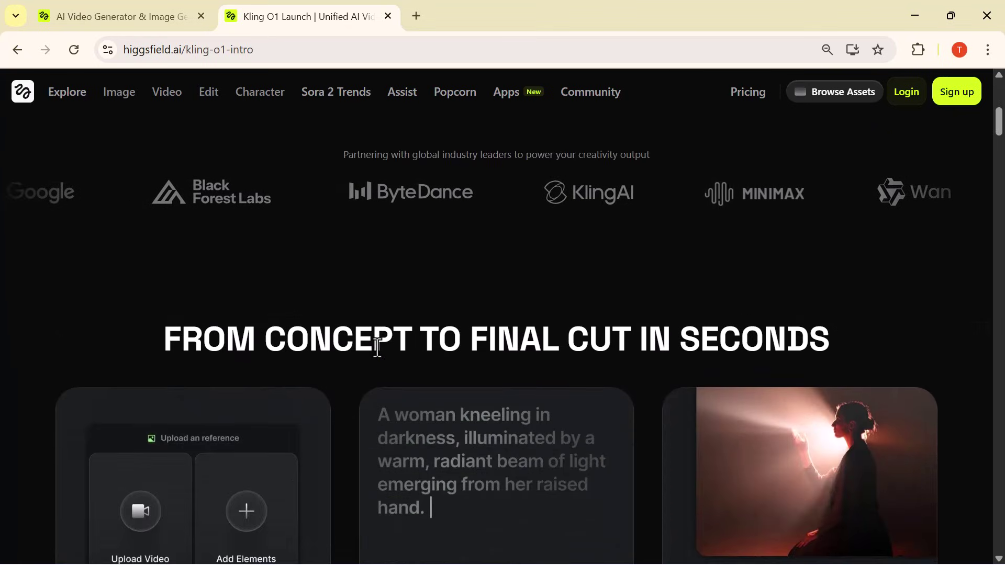
pyautogui.scroll(-2, 377, 348)
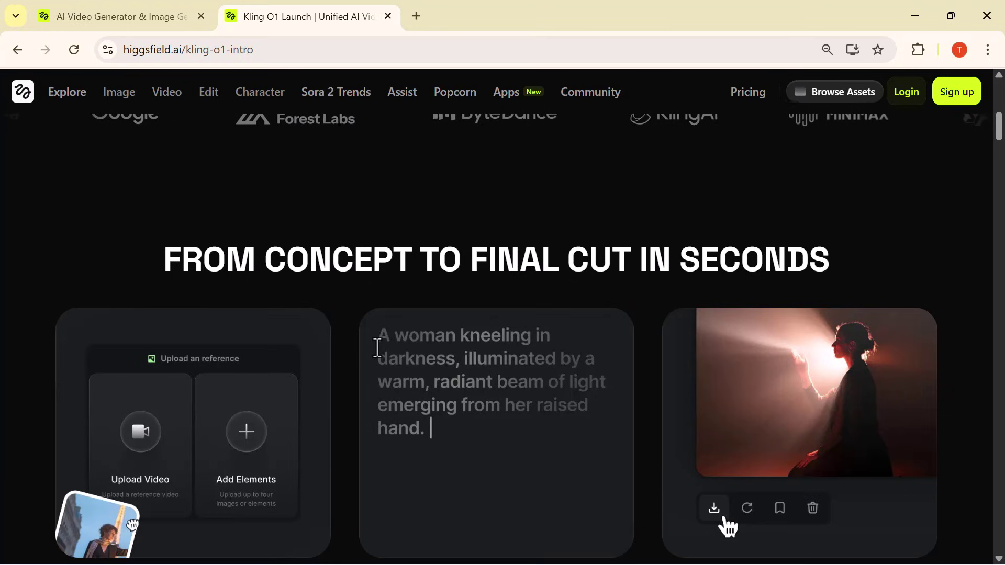
pyautogui.scroll(-2, 377, 348)
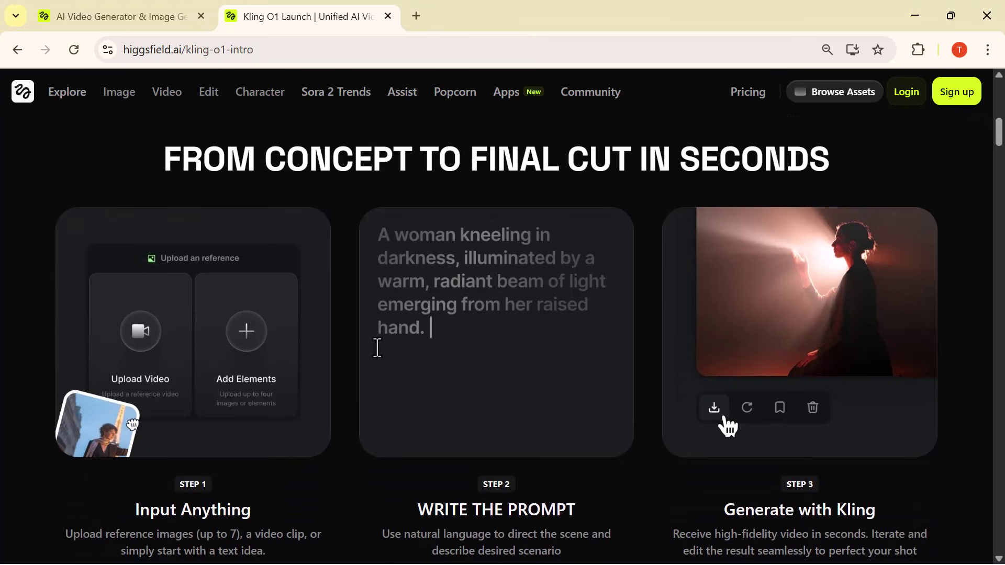
pyautogui.scroll(-3, 377, 348)
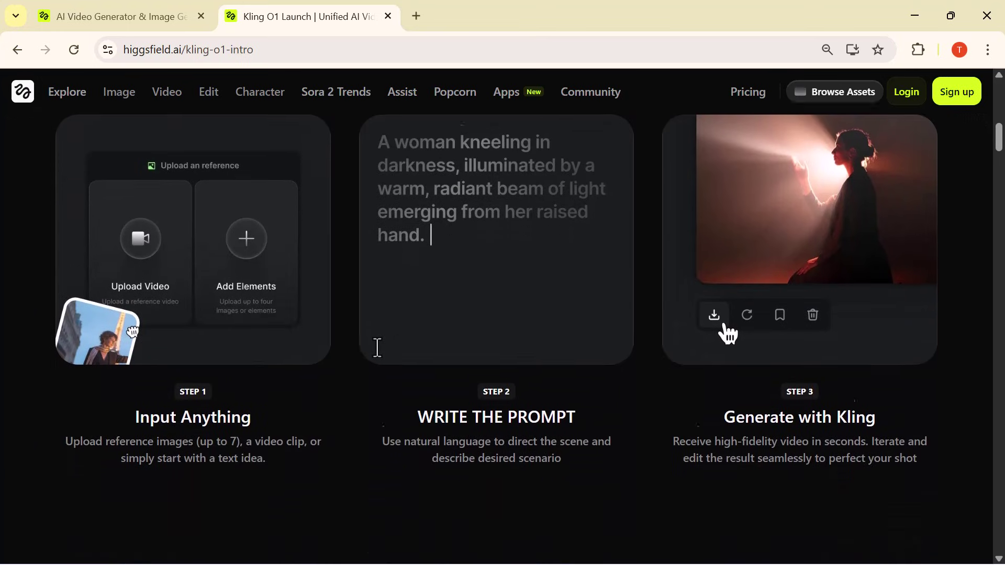
pyautogui.scroll(2, 377, 348)
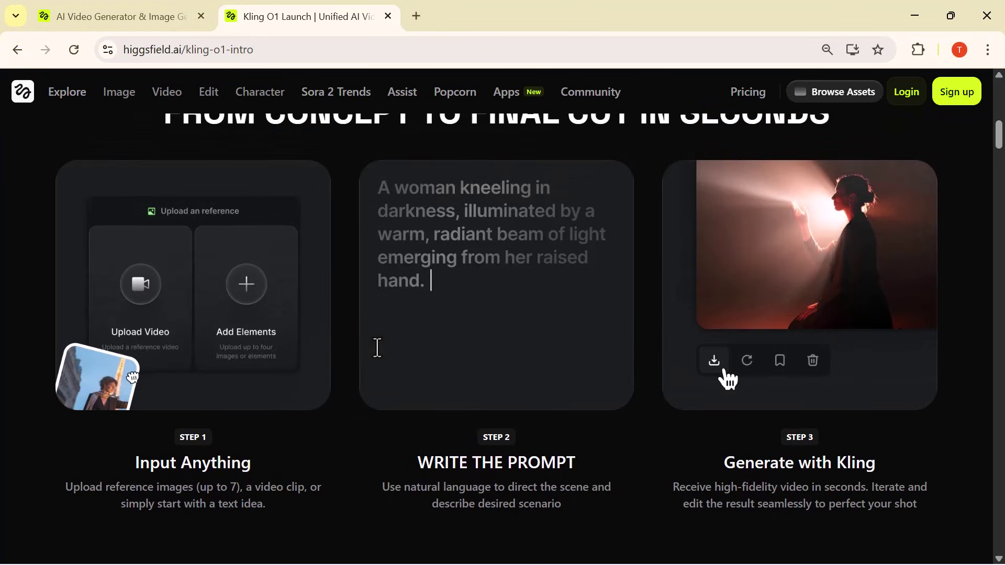
pyautogui.scroll(-10, 377, 348)
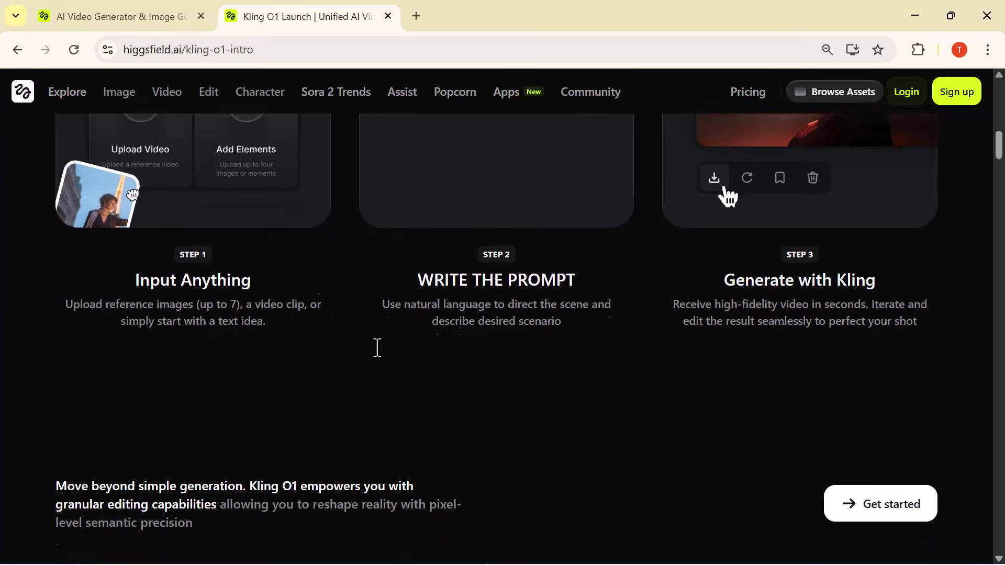
pyautogui.scroll(-4, 377, 348)
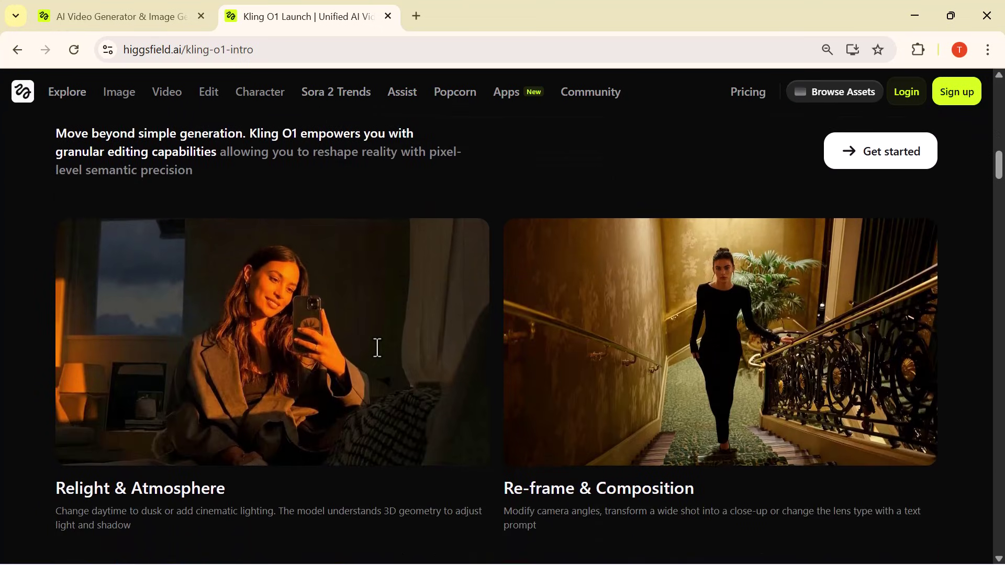
pyautogui.scroll(-2, 377, 349)
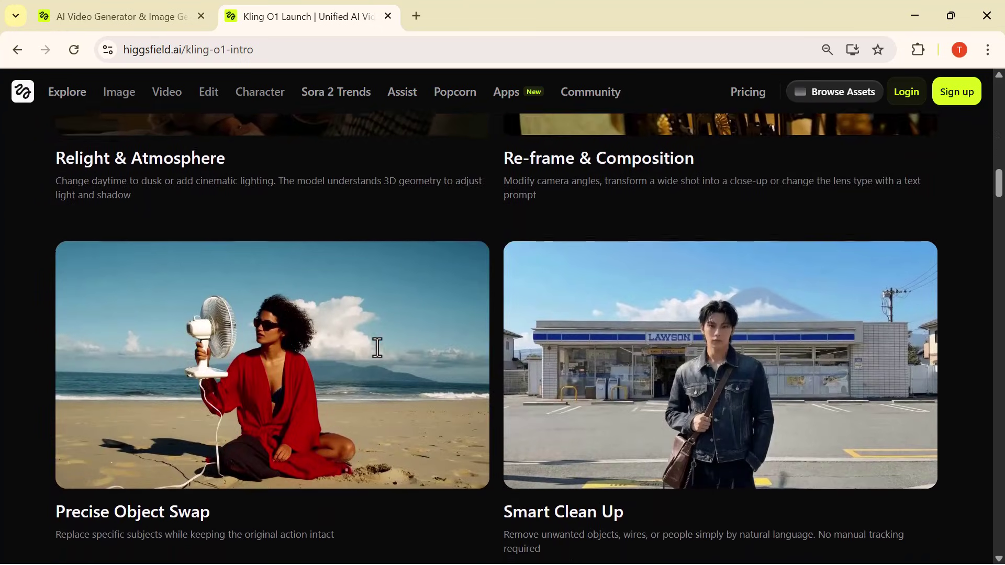